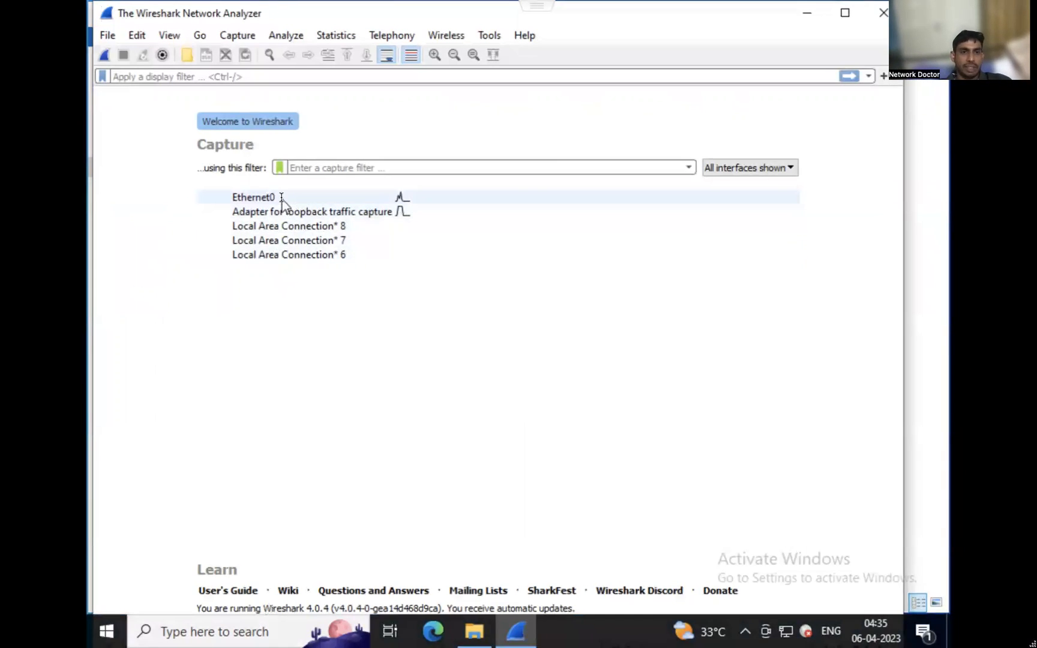
Check the addresses assigned to the Ethernet0 interface in the capture options, then close them without starting a capture.
mouse_move(283, 204)
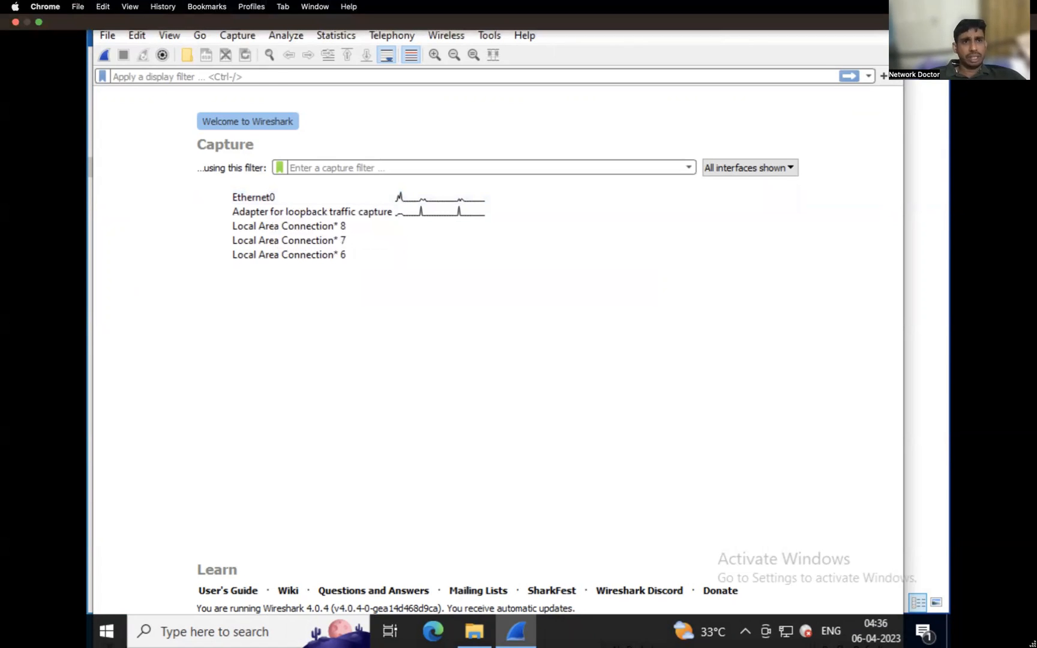
click(240, 39)
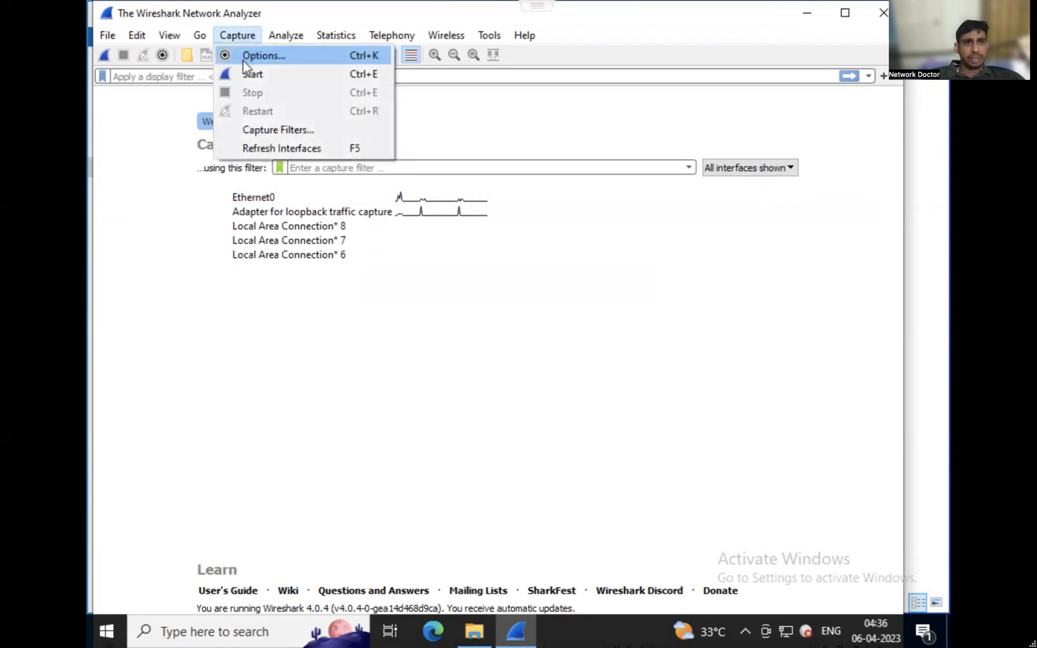
click(244, 62)
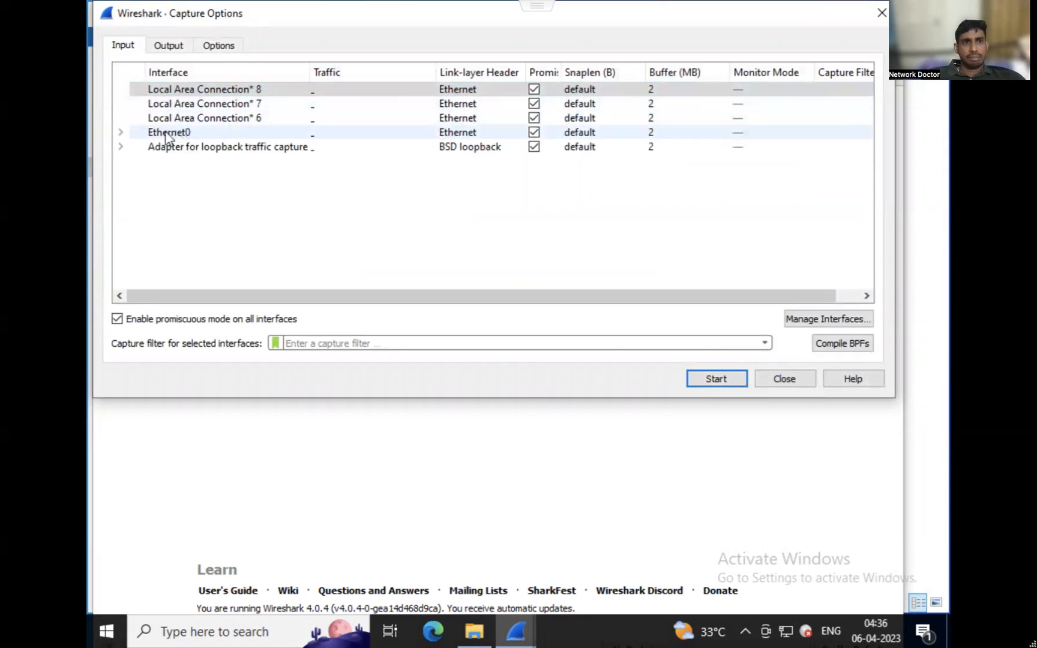
click(121, 132)
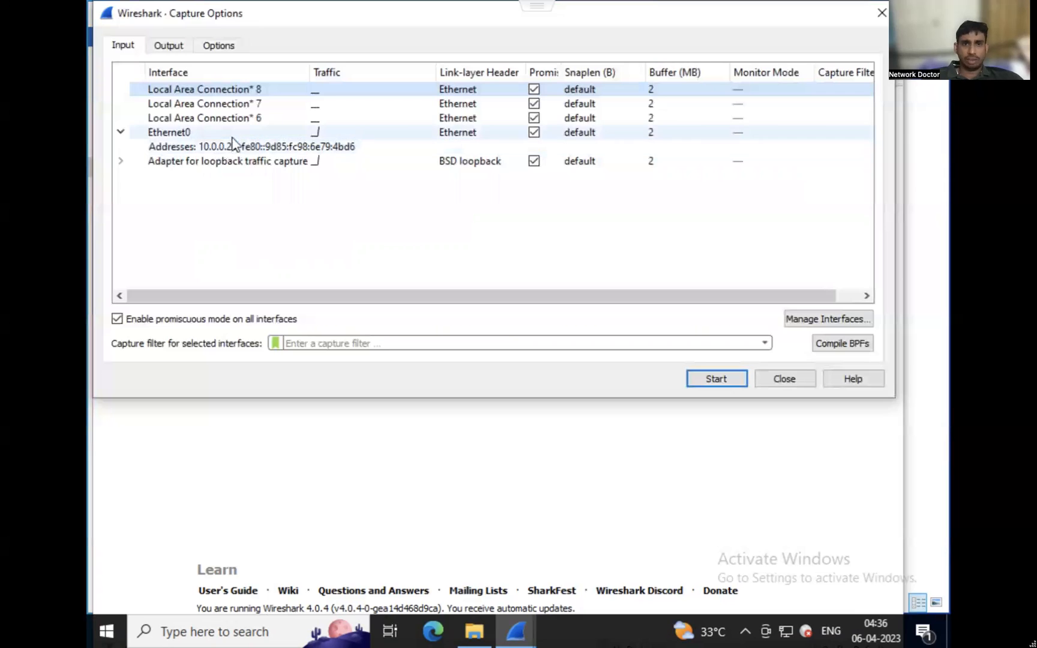
click(788, 383)
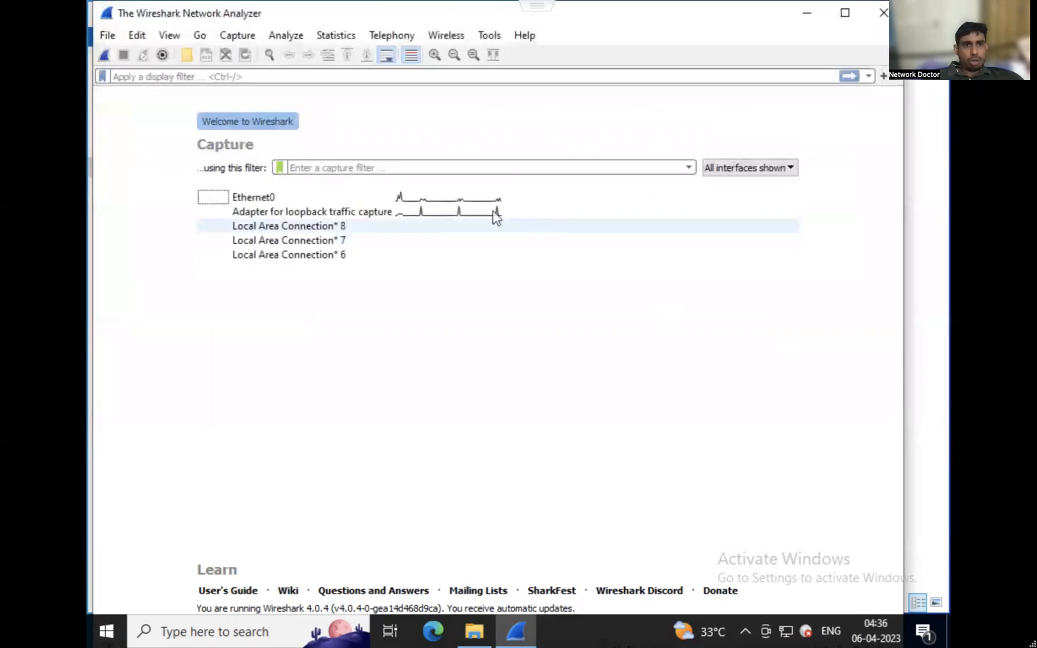
Start a live packet capture on the Ethernet0 interface.
click(399, 200)
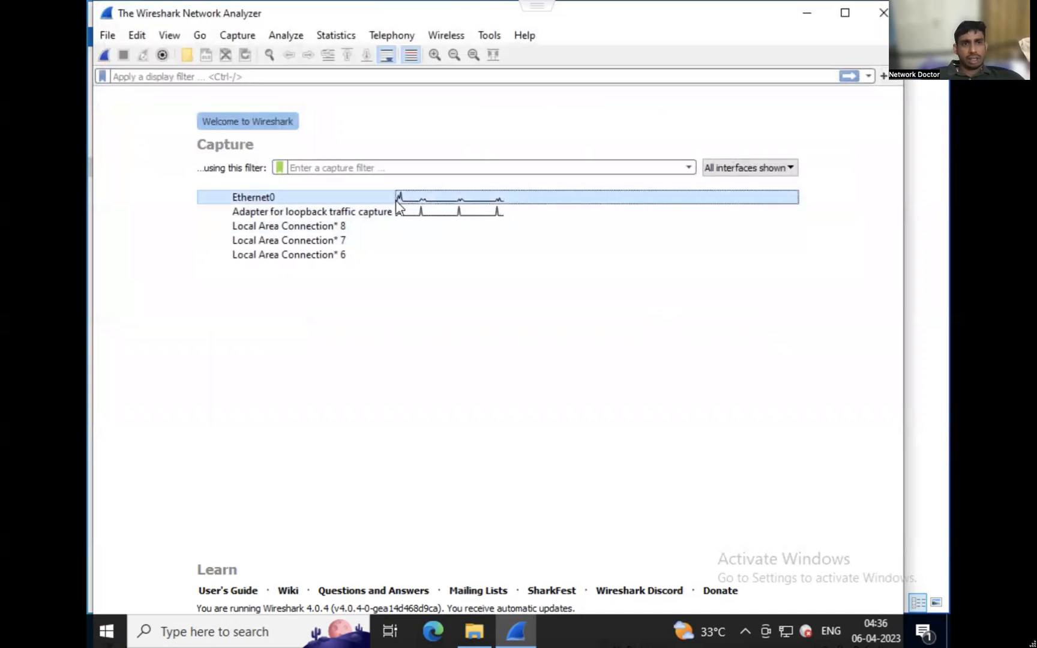
click(106, 56)
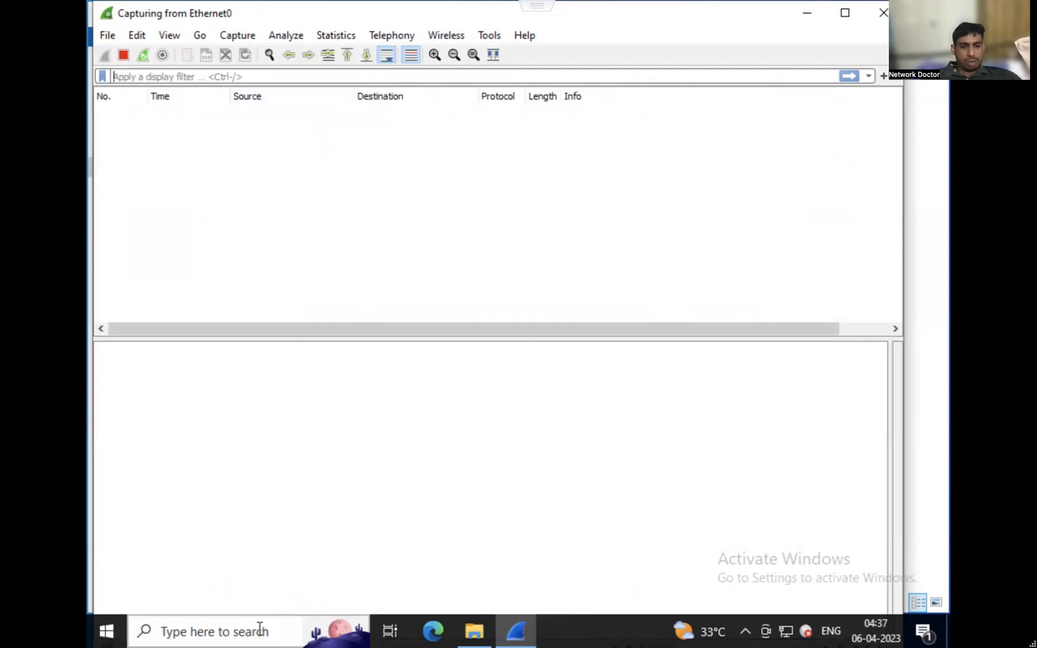
Open a Command Prompt, move its window down to uncover the packet list, and ping 4.2.2.2.
click(259, 632)
text(cmd)
key(Return)
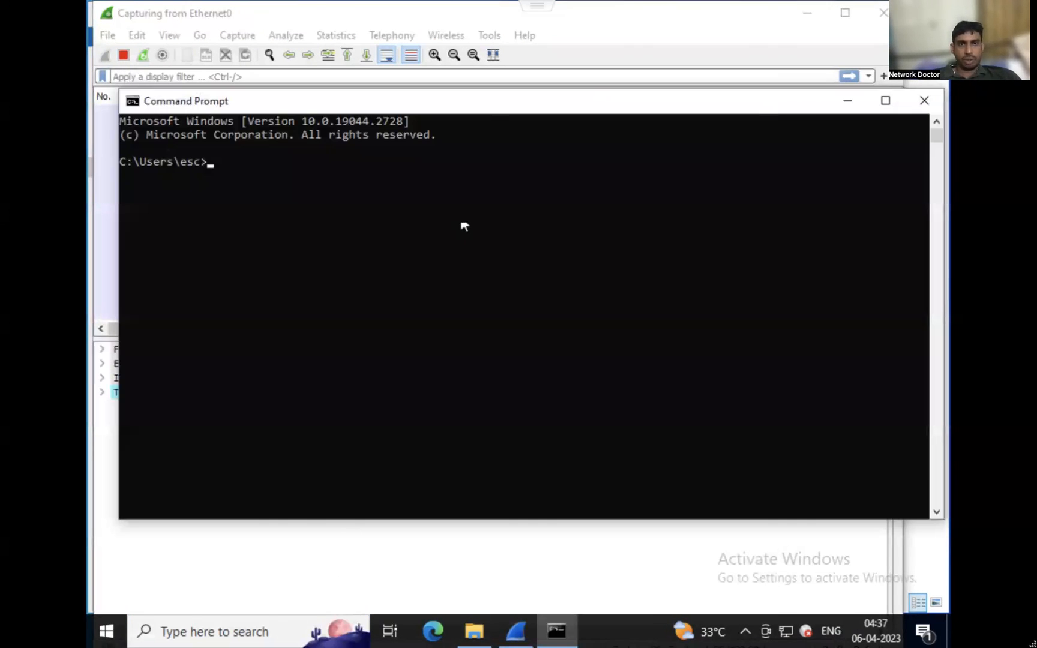
drag(507, 108, 497, 199)
text(ping )
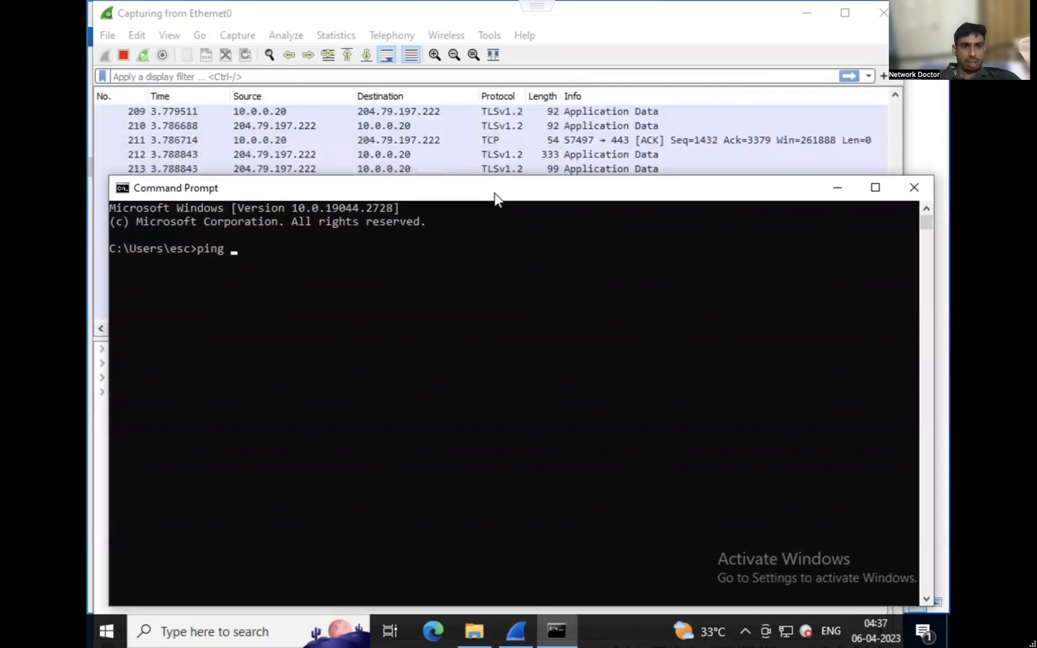
text(4/)
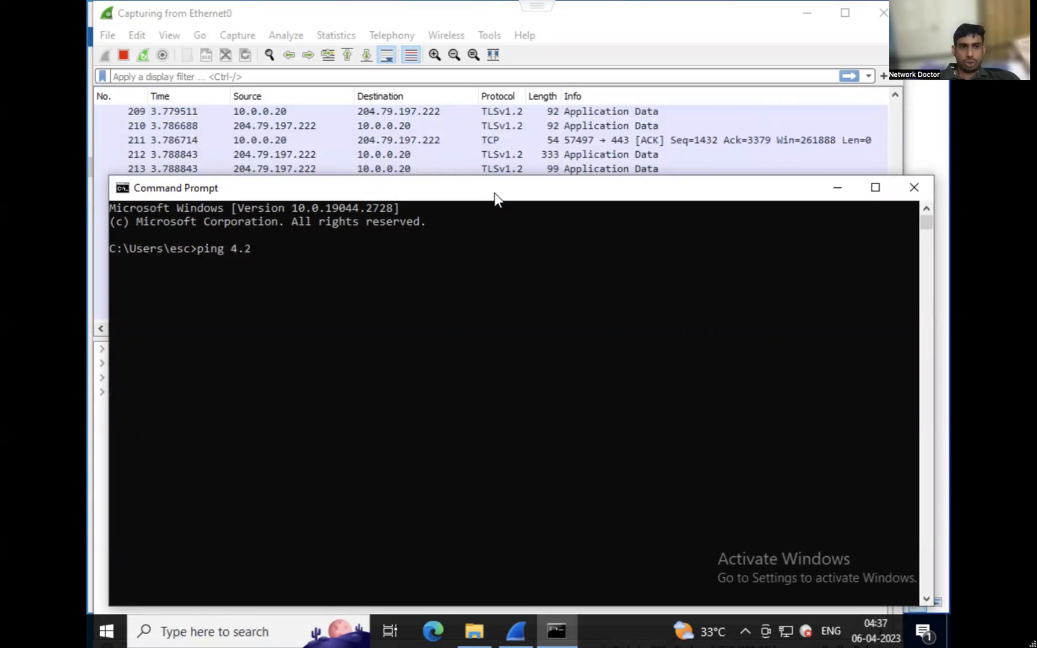
key(Return)
Return to Wireshark and look through the captured packets that precede the ping traffic.
click(477, 134)
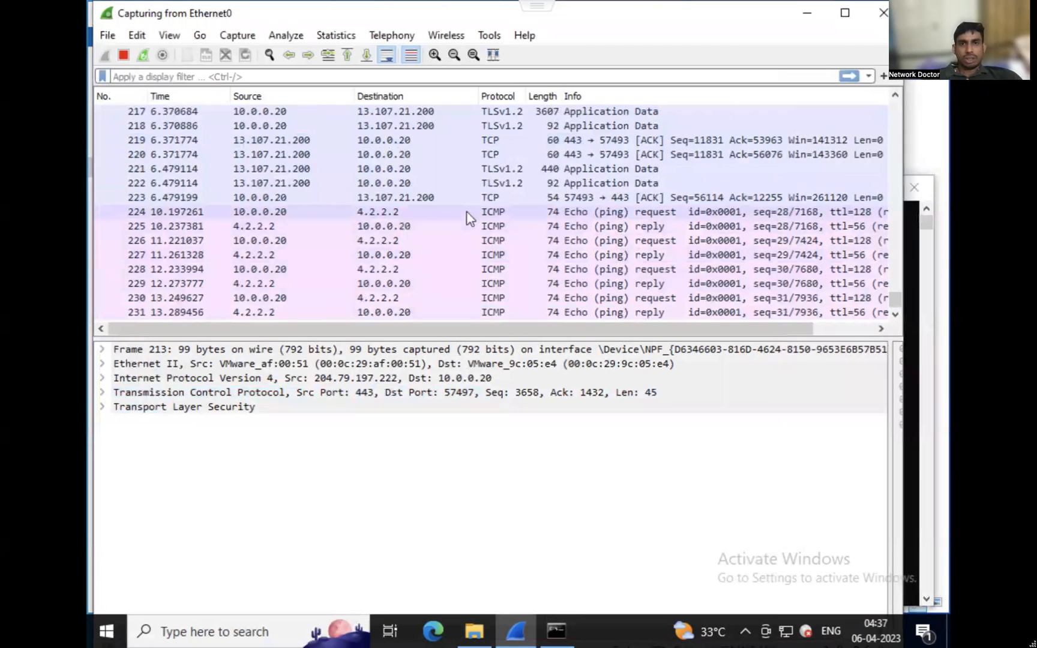
scroll(468, 213, up, 1)
scroll(468, 213, up, 9)
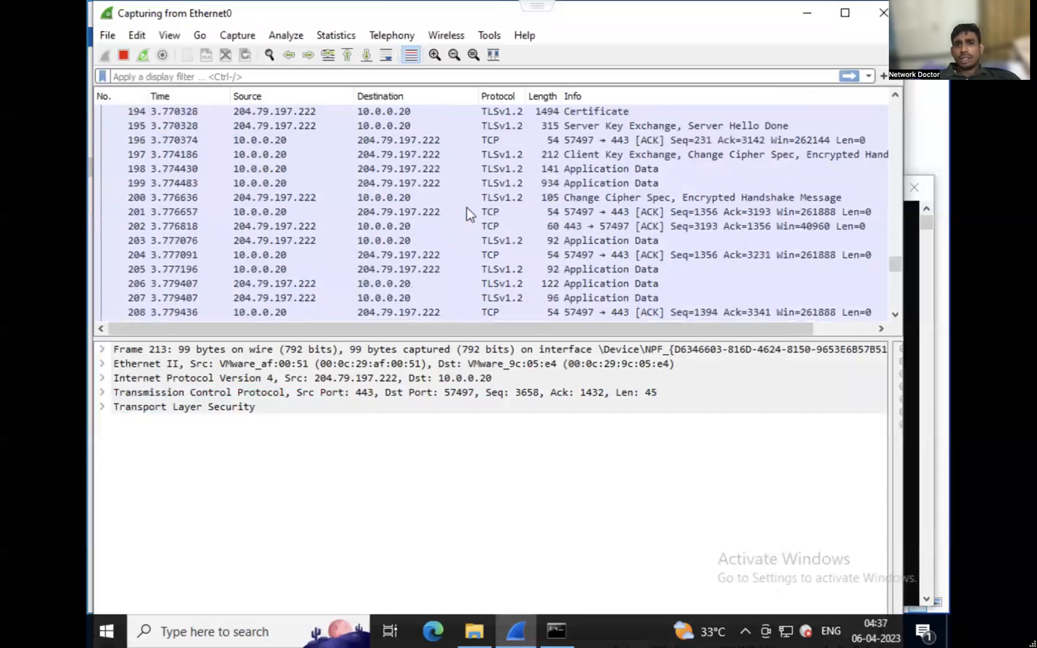
scroll(470, 213, up, 2)
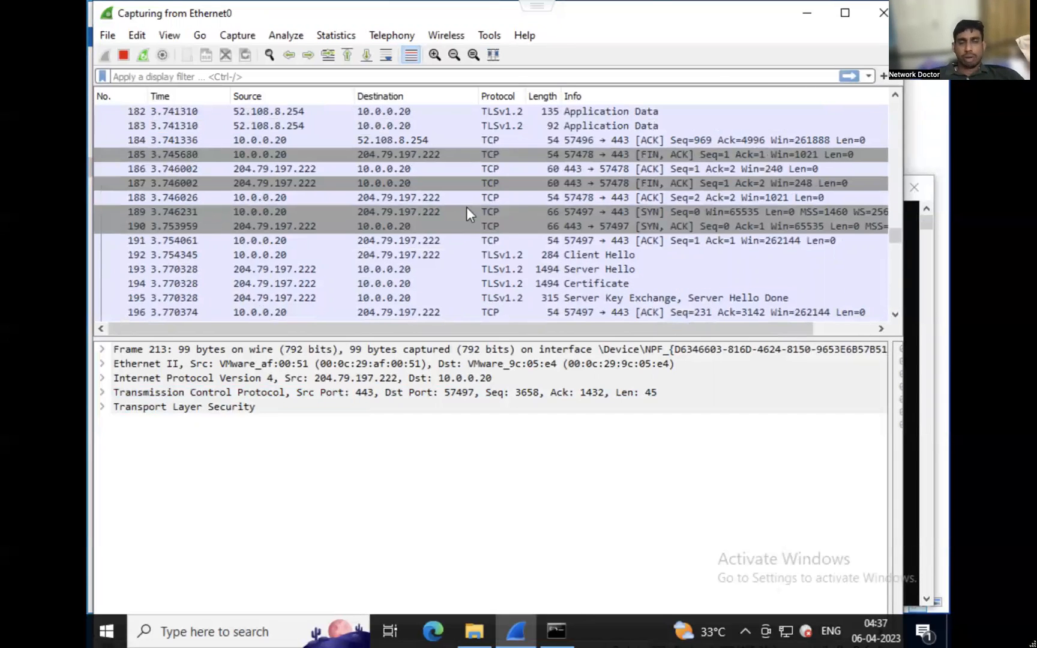
scroll(467, 207, down, 1)
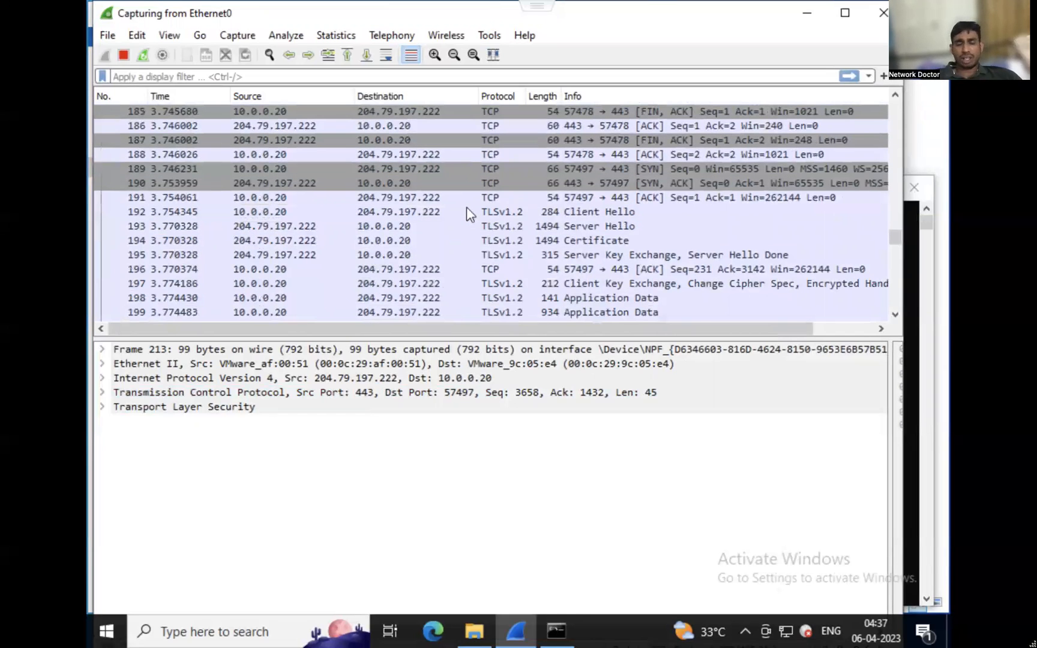
scroll(467, 208, down, 3)
scroll(467, 213, down, 5)
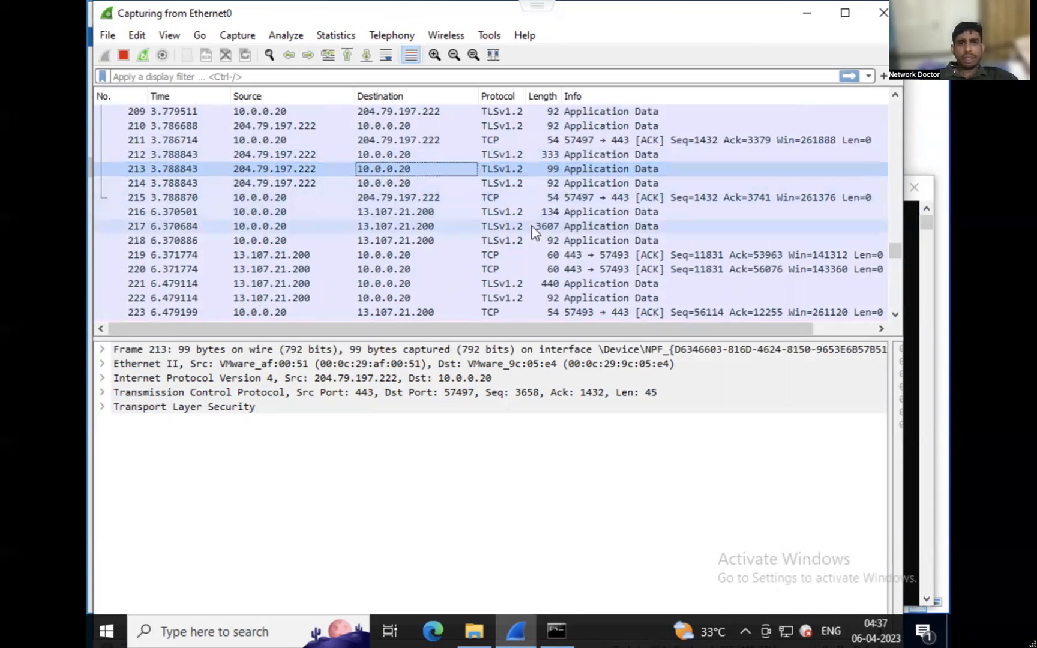
Apply the display filter icmp to the captured packets and maximize the Wireshark window.
click(474, 77)
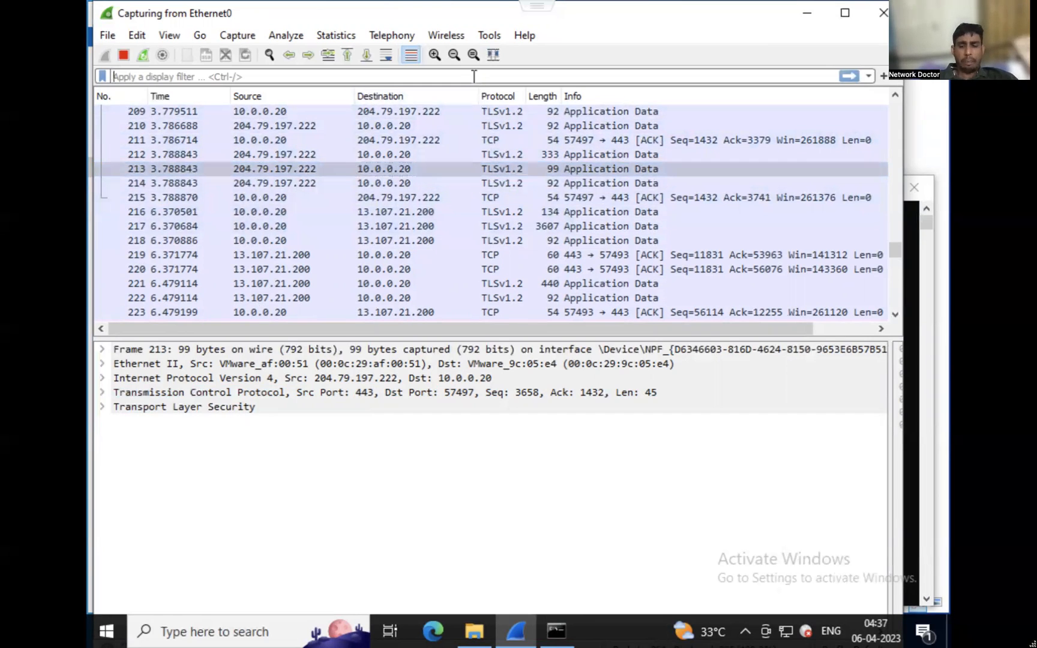
text(i)
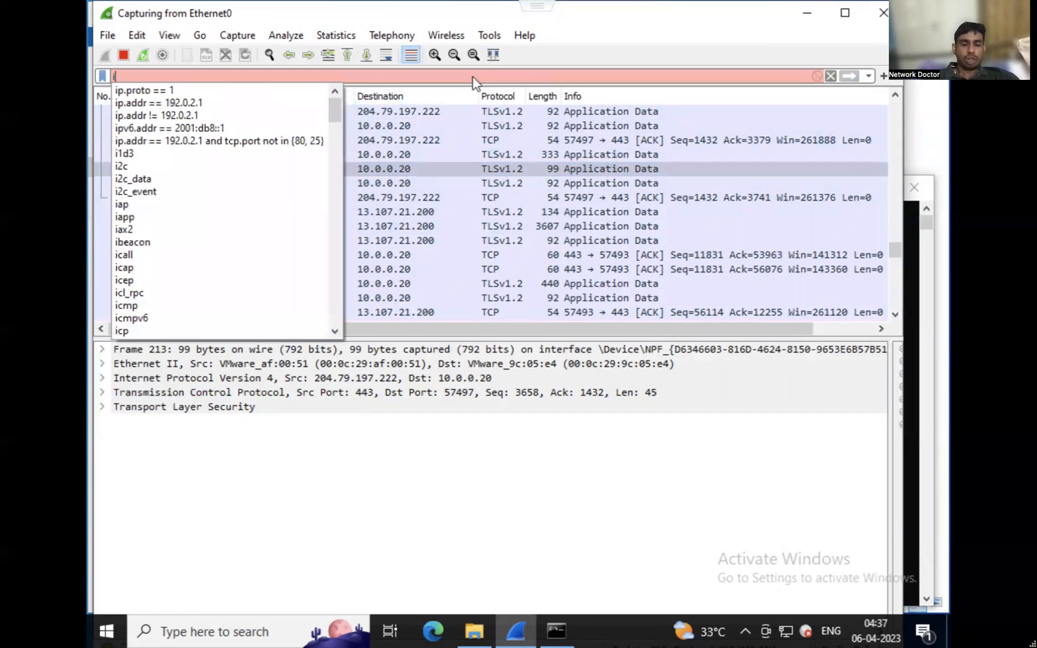
text(cmp)
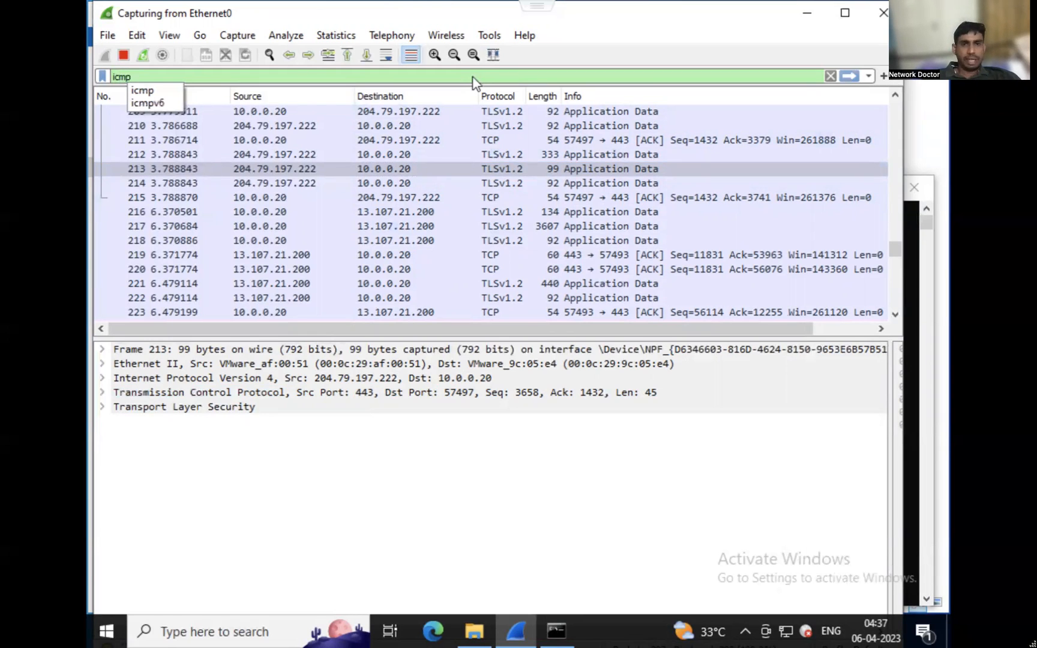
key(Return)
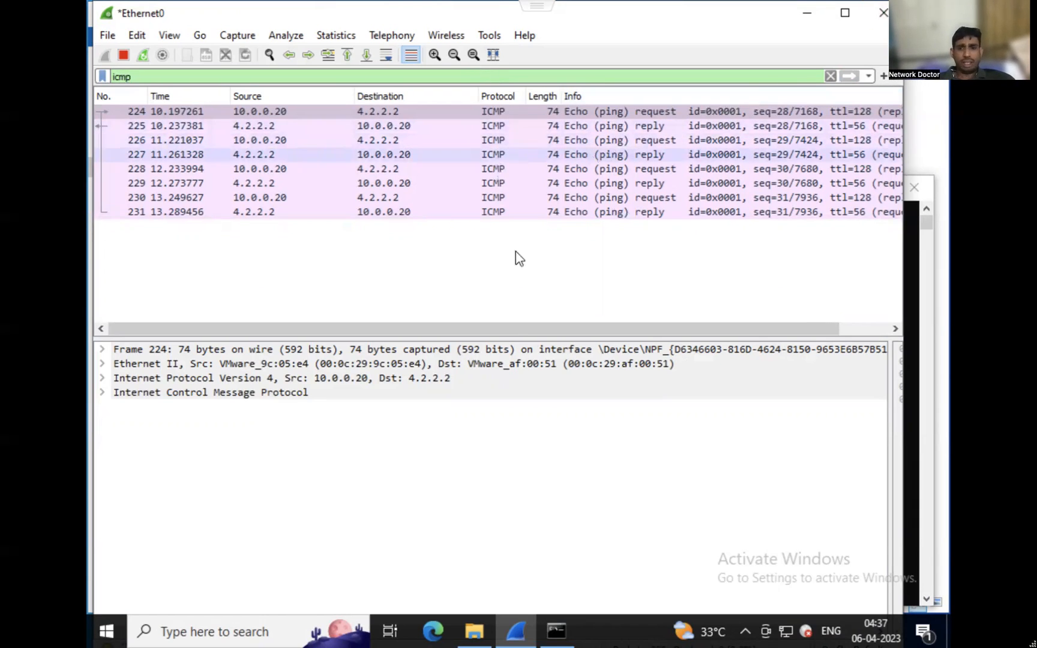
click(844, 13)
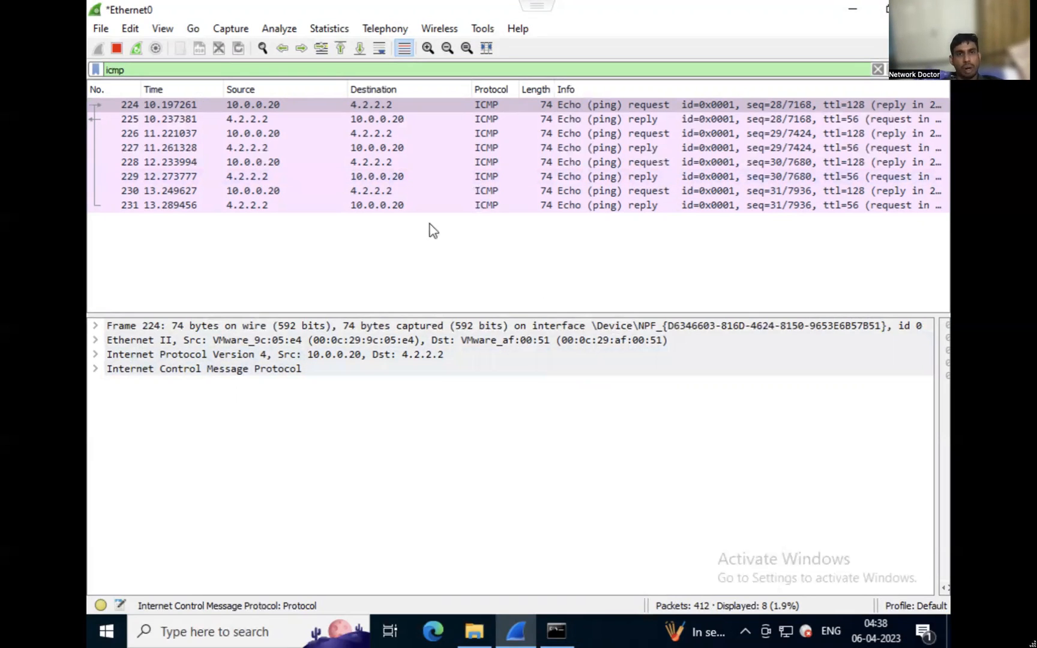
Remove the icmp display filter to list all captured packets again.
double_click(351, 70)
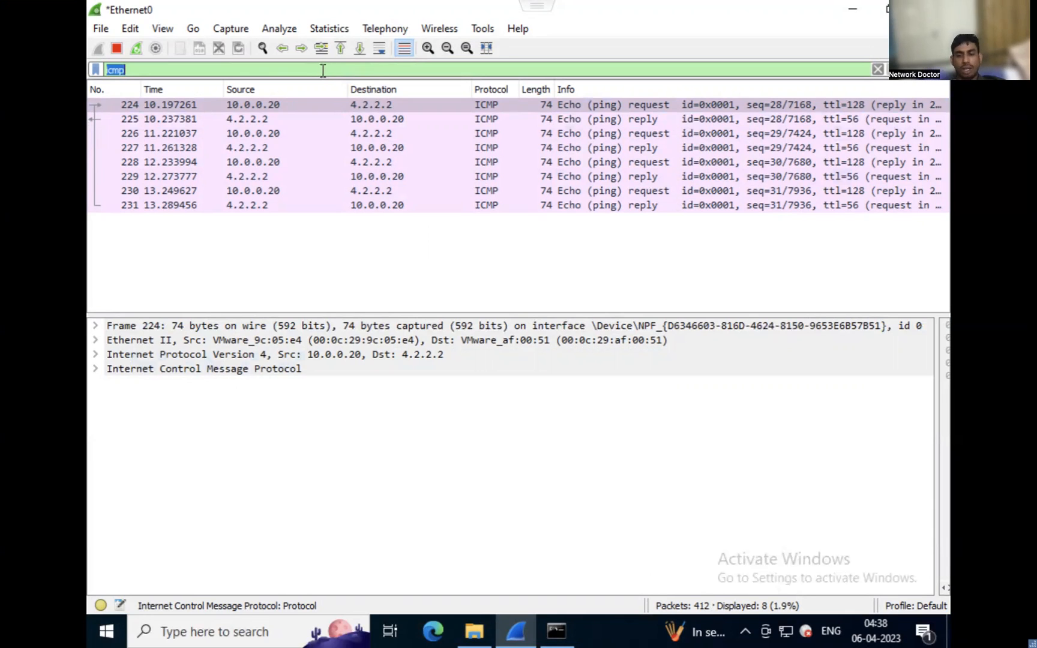
key(BackSpace)
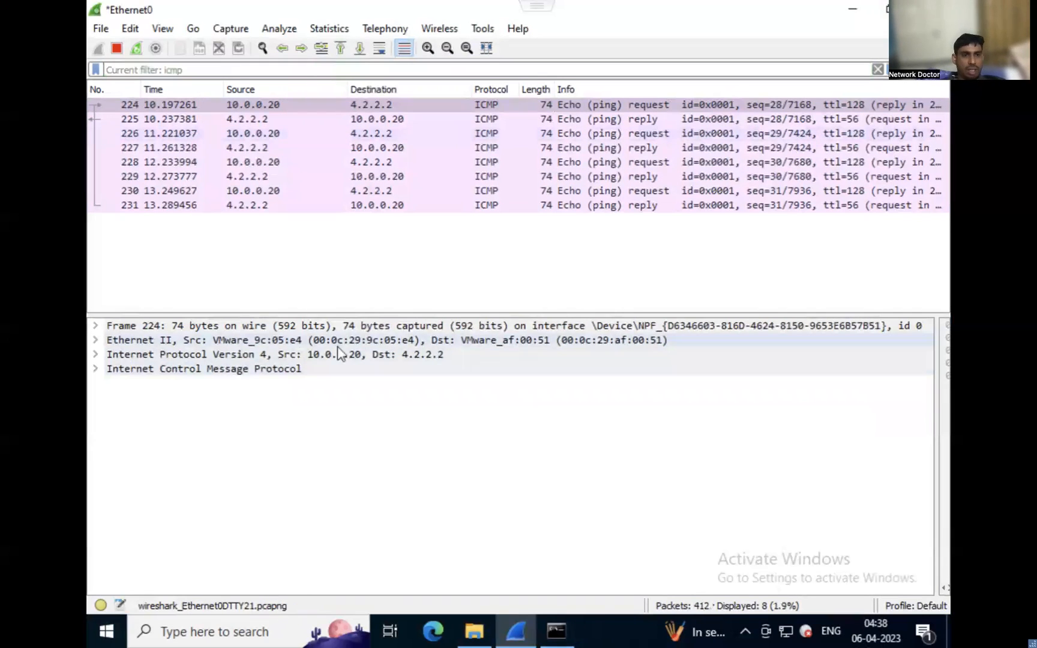
key(Return)
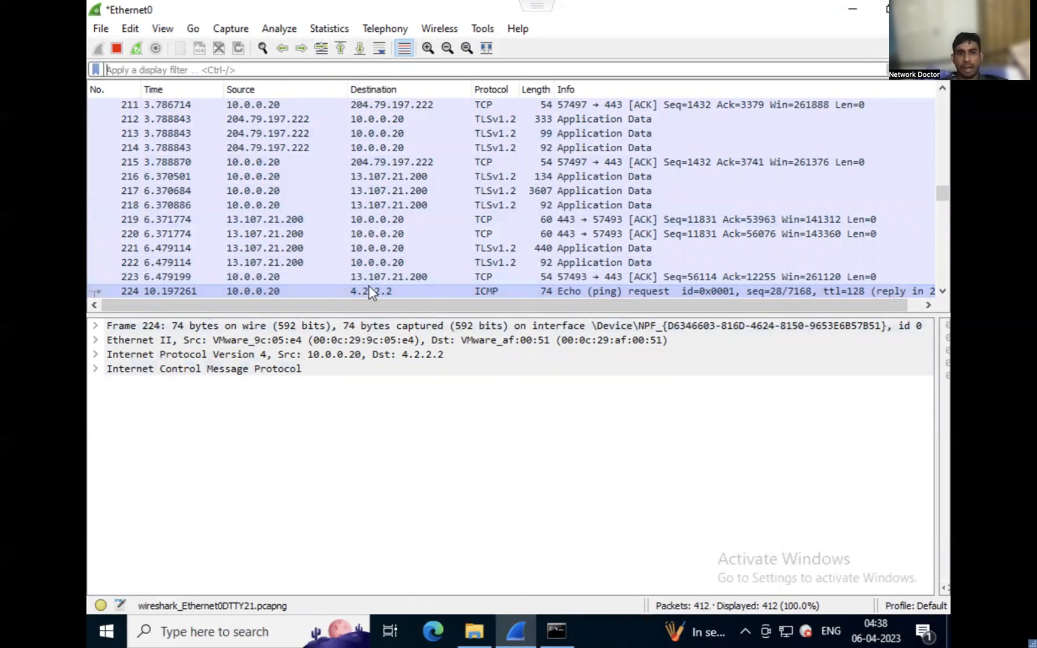
Expand the Internet Protocol Version 4 details of ping request 224 and apply its ICMP protocol field as the display filter.
double_click(313, 354)
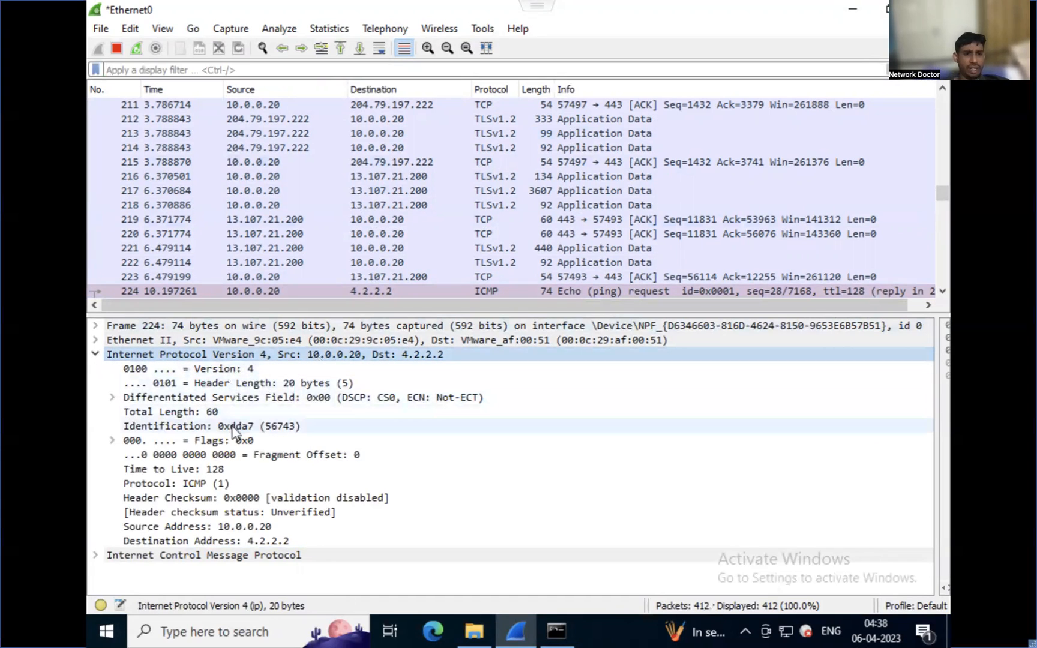
click(215, 485)
right_click(215, 485)
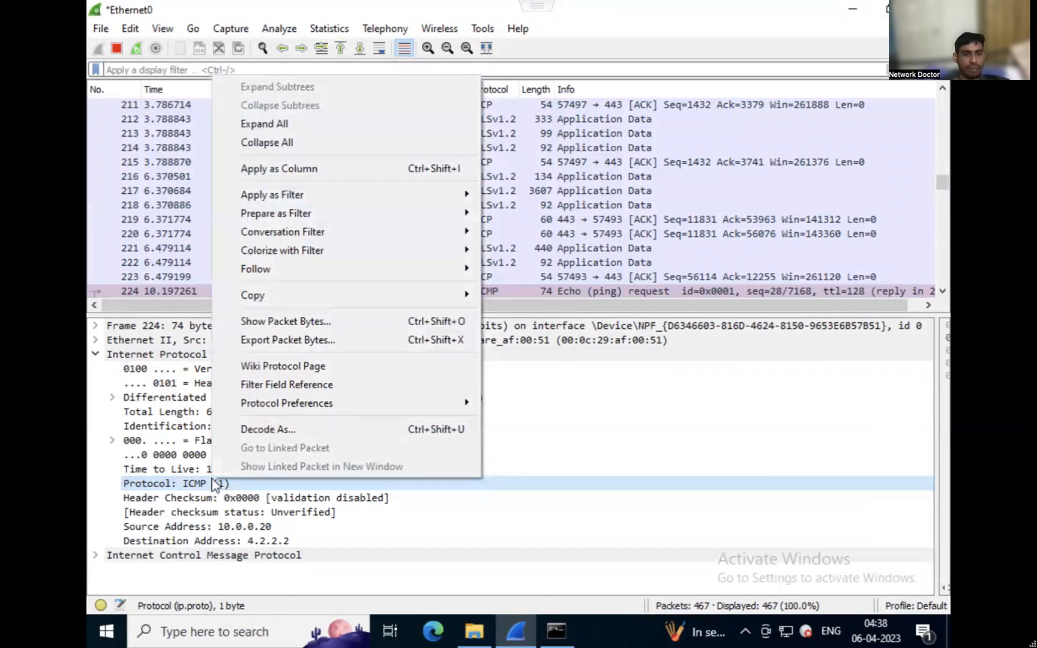
mouse_move(312, 202)
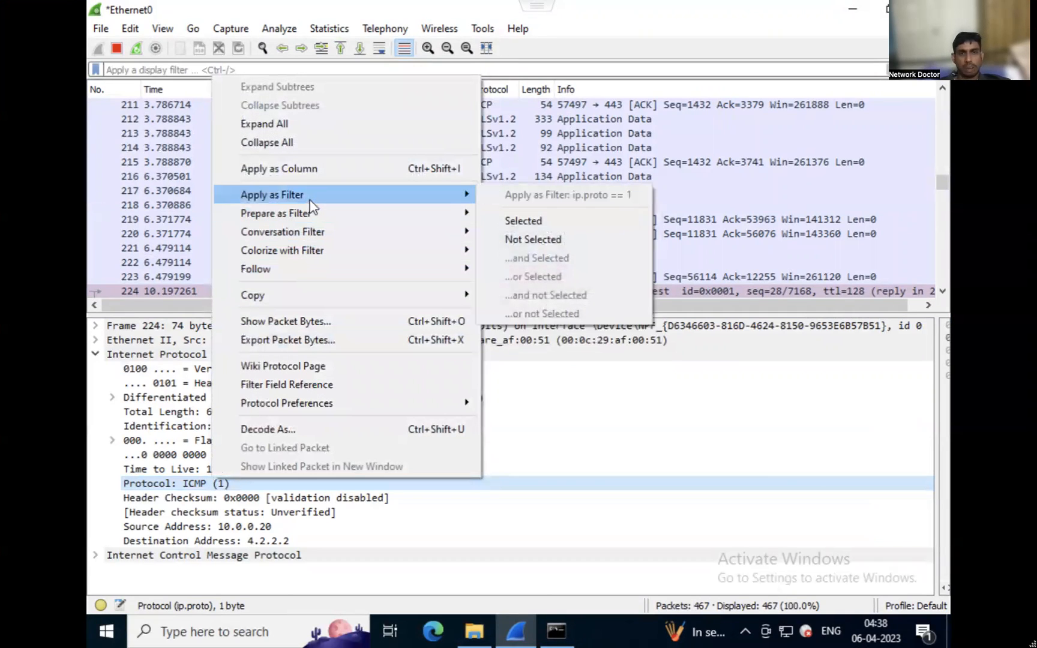
click(494, 217)
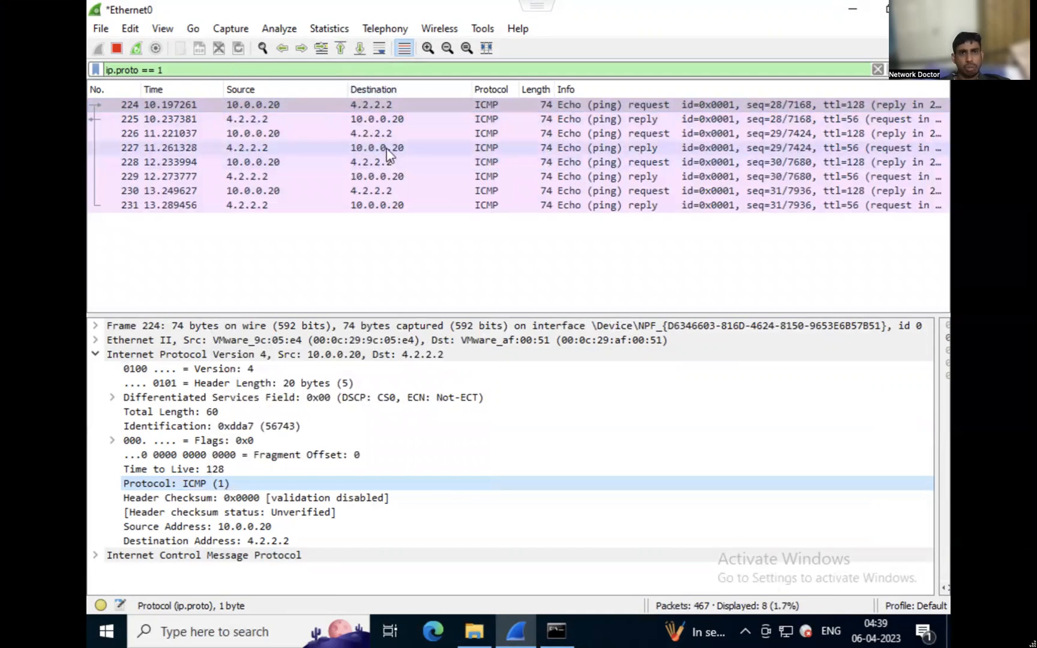
Clear the ip.proto == 1 display filter from the packet list.
click(370, 71)
key(ctrl+a)
key(BackSpace)
key(Return)
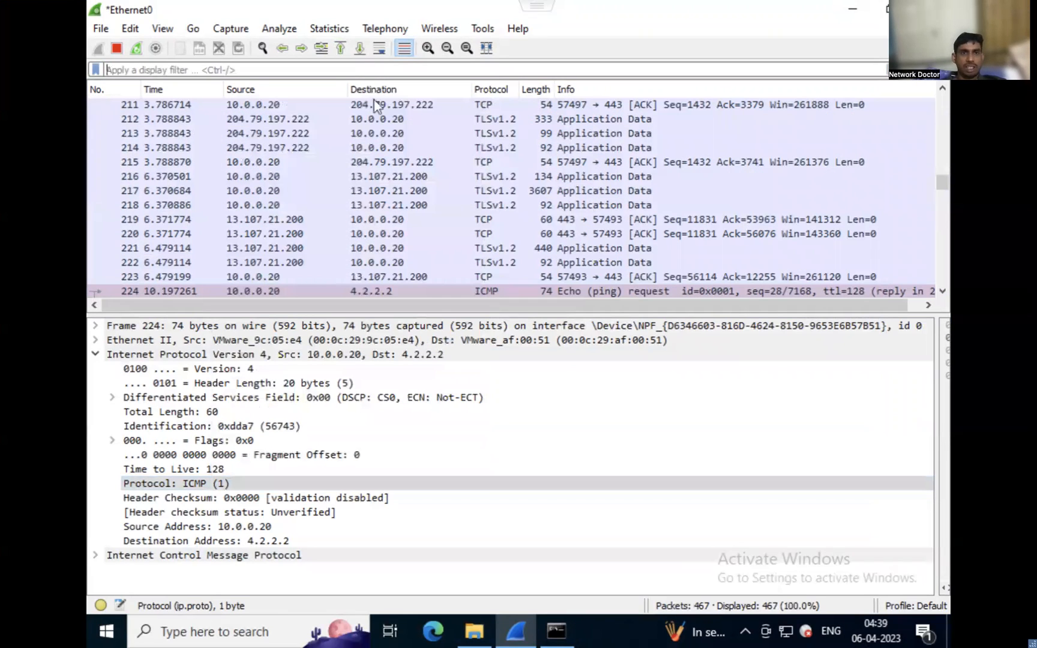
Apply the TCP protocol field of packet 215 as the display filter, ip.proto == 6.
click(497, 159)
click(232, 484)
right_click(231, 483)
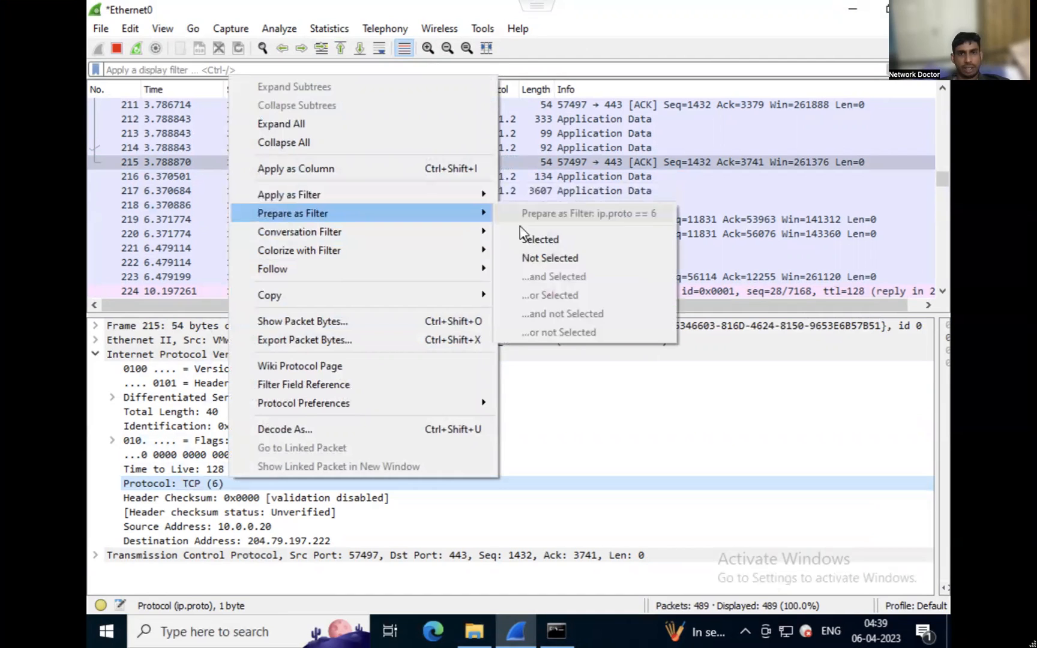
mouse_move(485, 200)
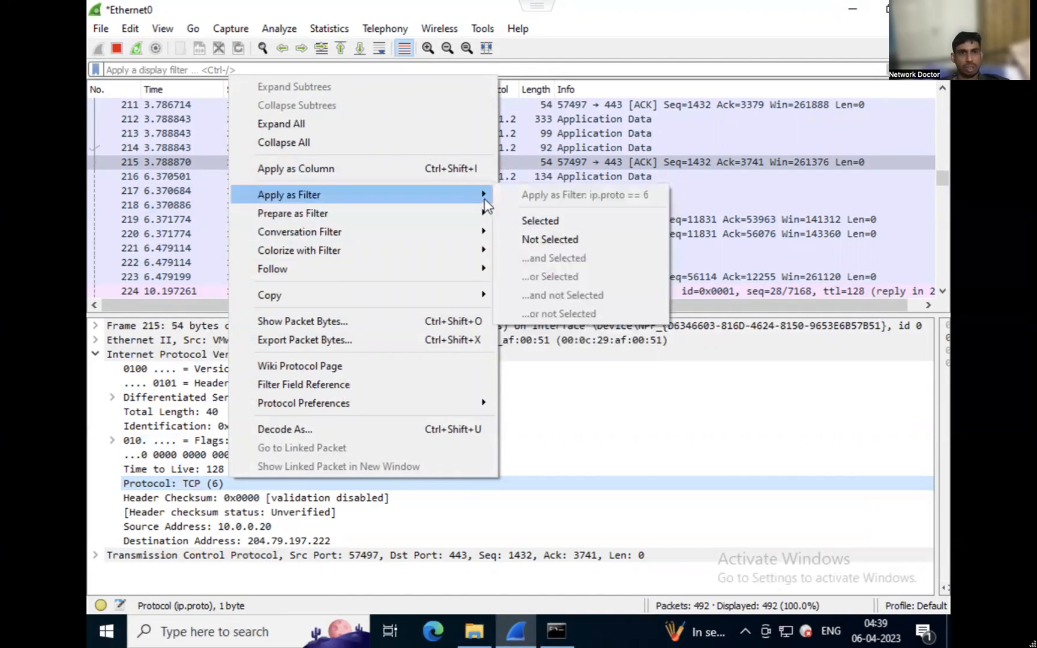
click(527, 221)
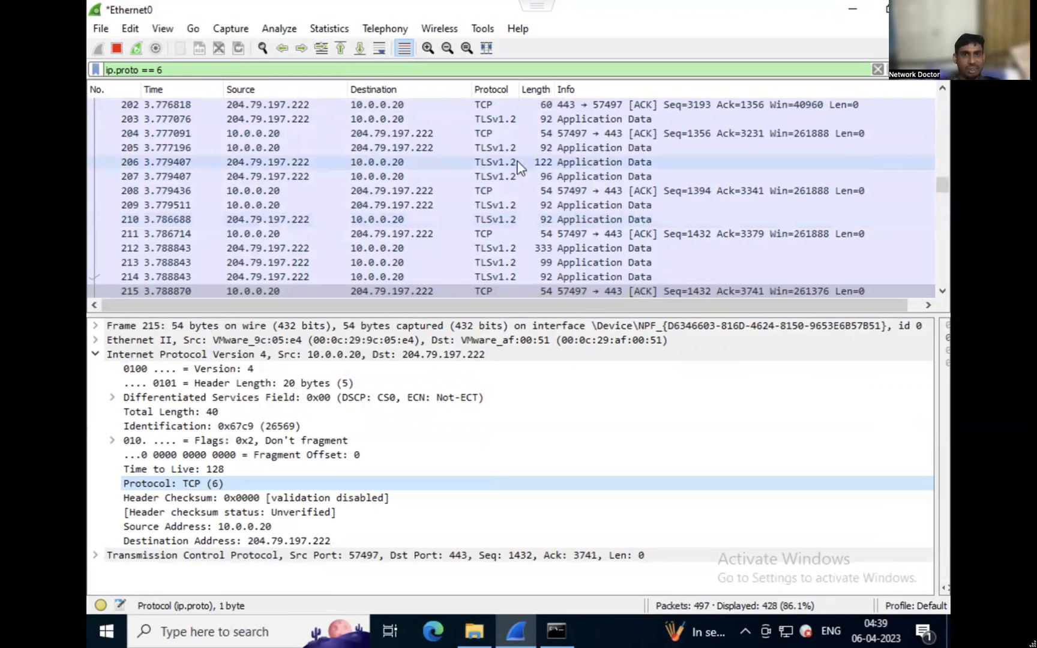
Find the SYN packet from 10.0.0.20 to 204.79.197.222 and examine its expanded Transmission Control Protocol details.
scroll(519, 167, up, 1)
scroll(518, 162, up, 8)
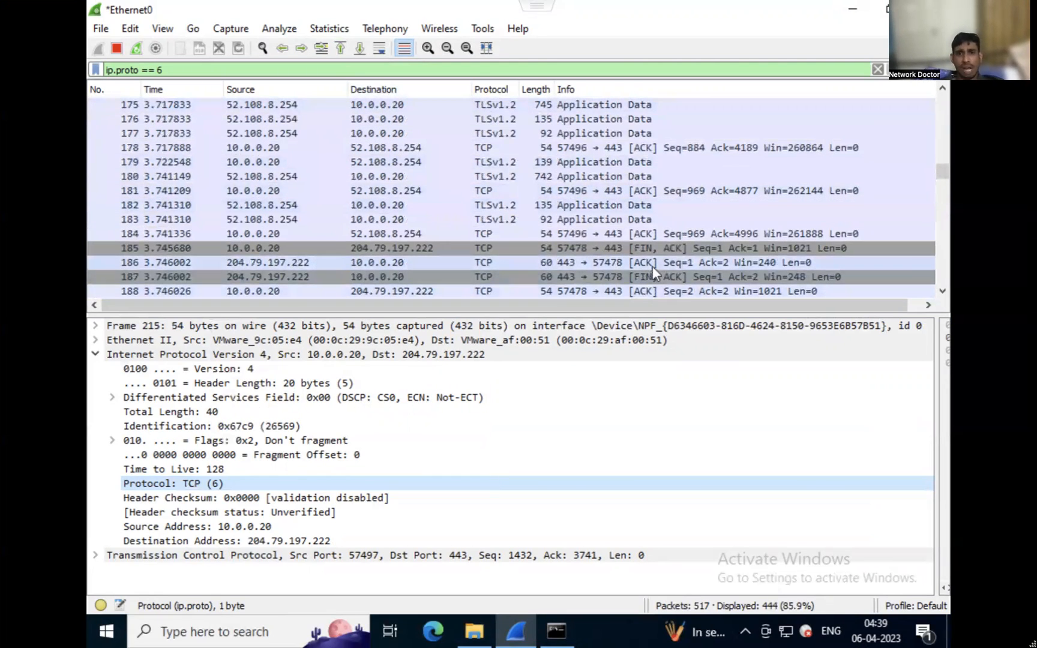
scroll(652, 266, down, 2)
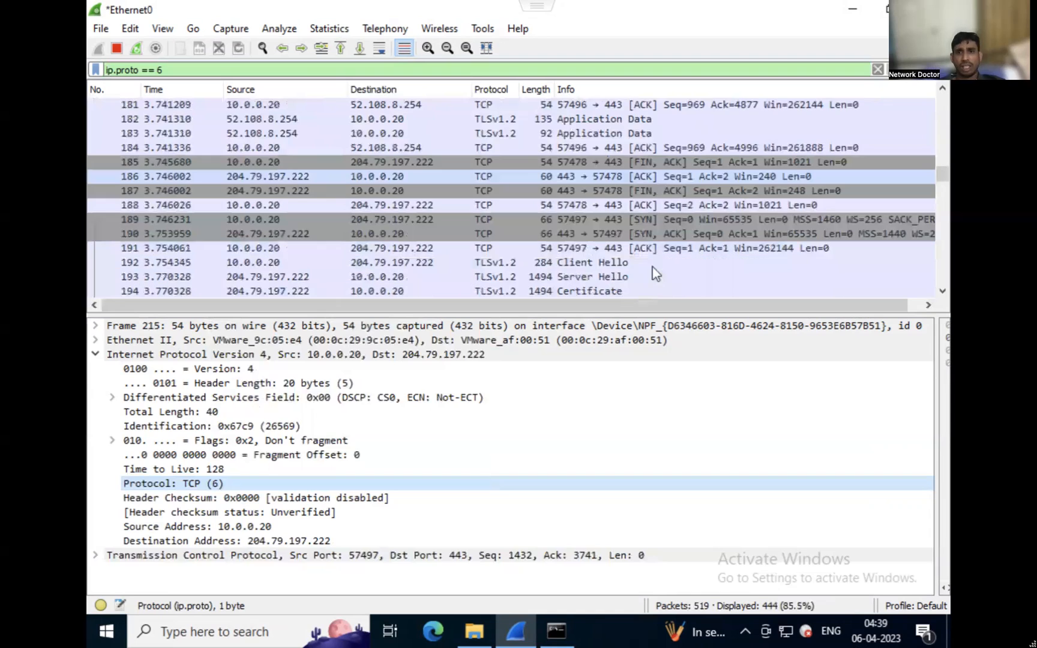
click(646, 221)
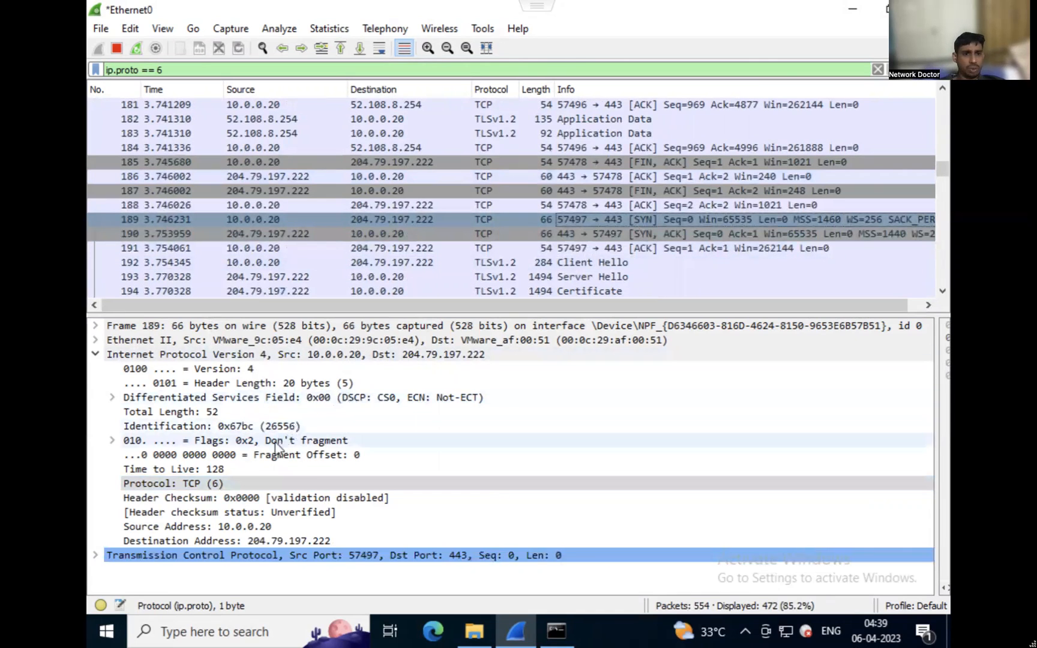
double_click(213, 557)
scroll(213, 540, down, 4)
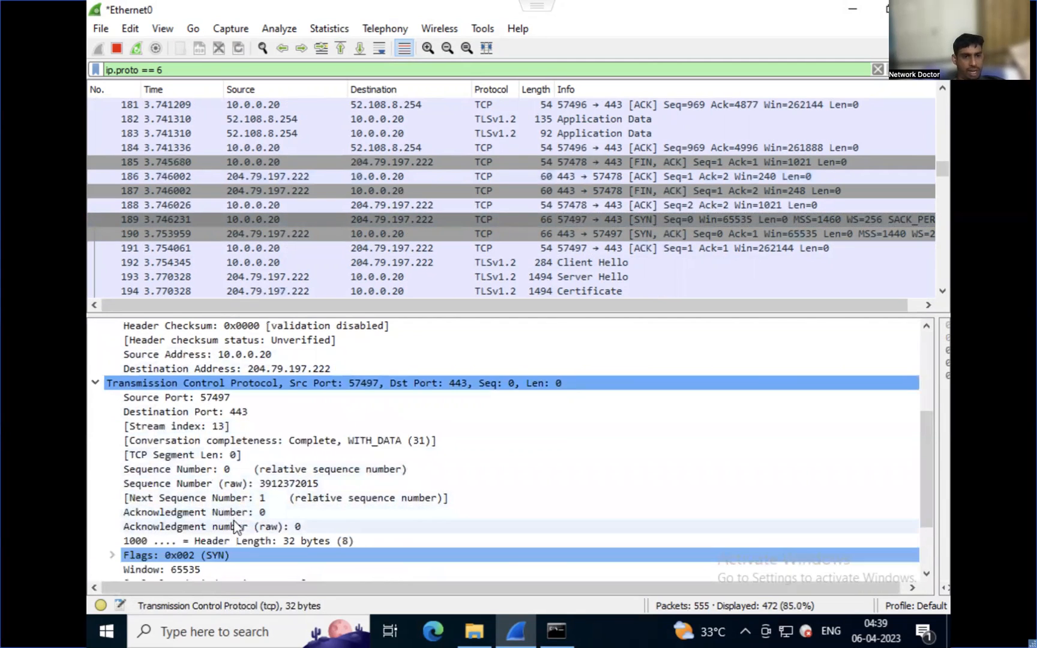
Expand the TCP flags of SYN packet 189 and apply its set Syn flag as the display filter, tcp.flags.syn == 1.
double_click(219, 557)
scroll(219, 560, down, 1)
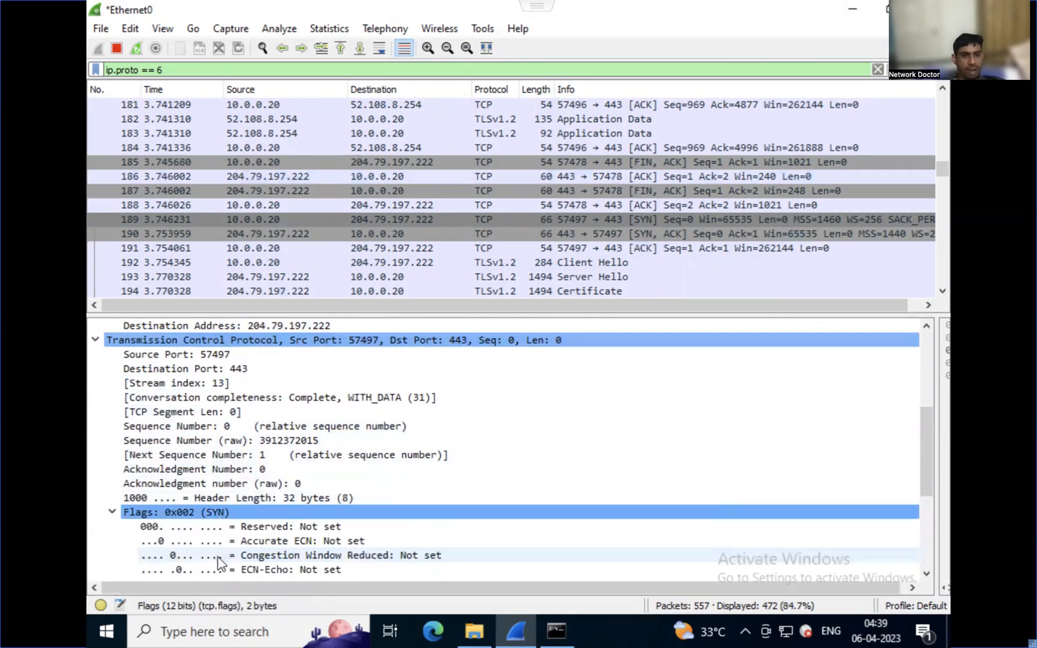
scroll(220, 559, down, 3)
click(269, 514)
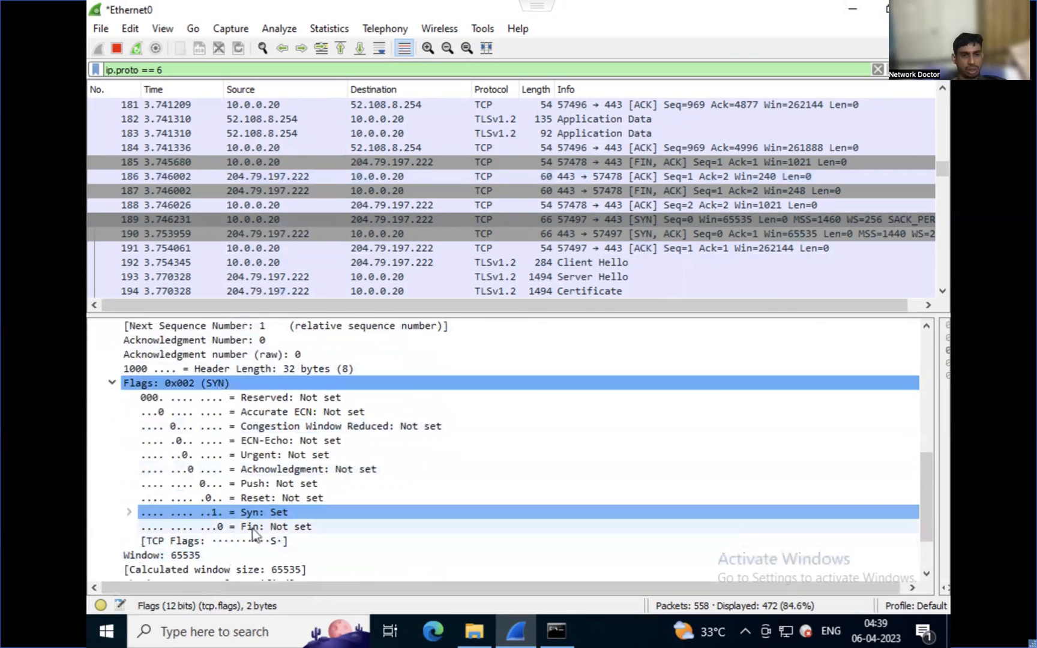
right_click(269, 514)
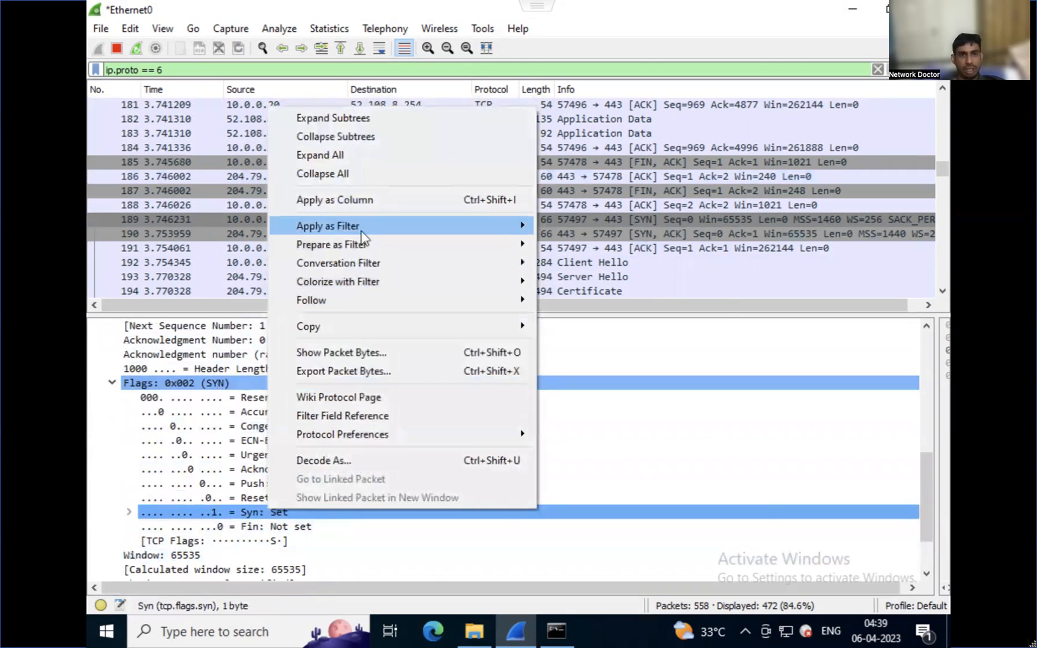
mouse_move(364, 225)
click(570, 252)
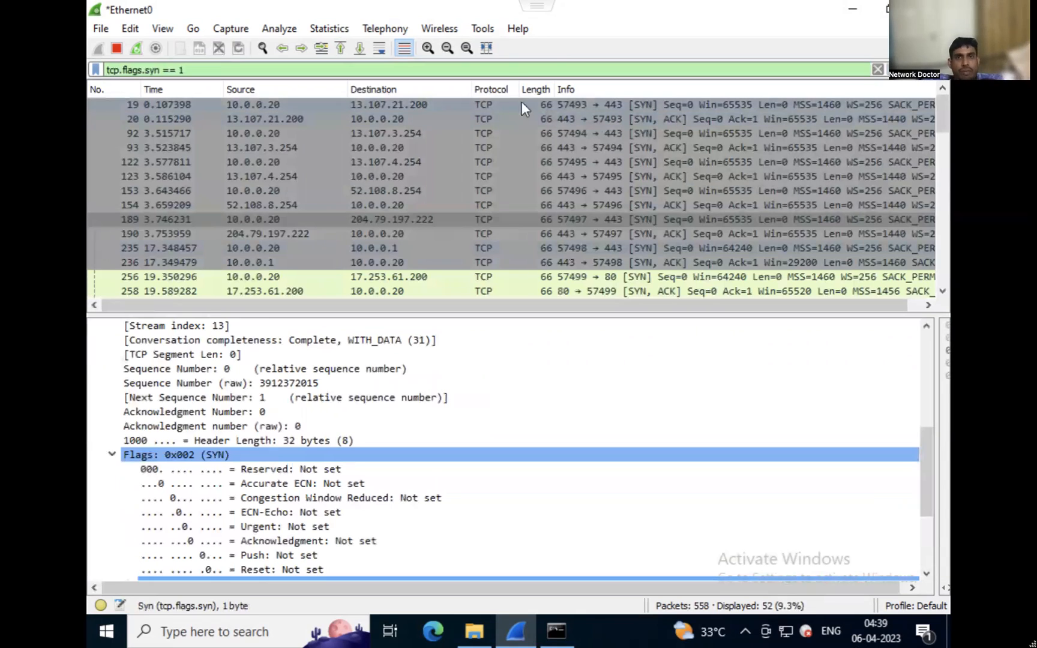
Clear the tcp.flags.syn == 1 display filter from the packet list.
double_click(507, 71)
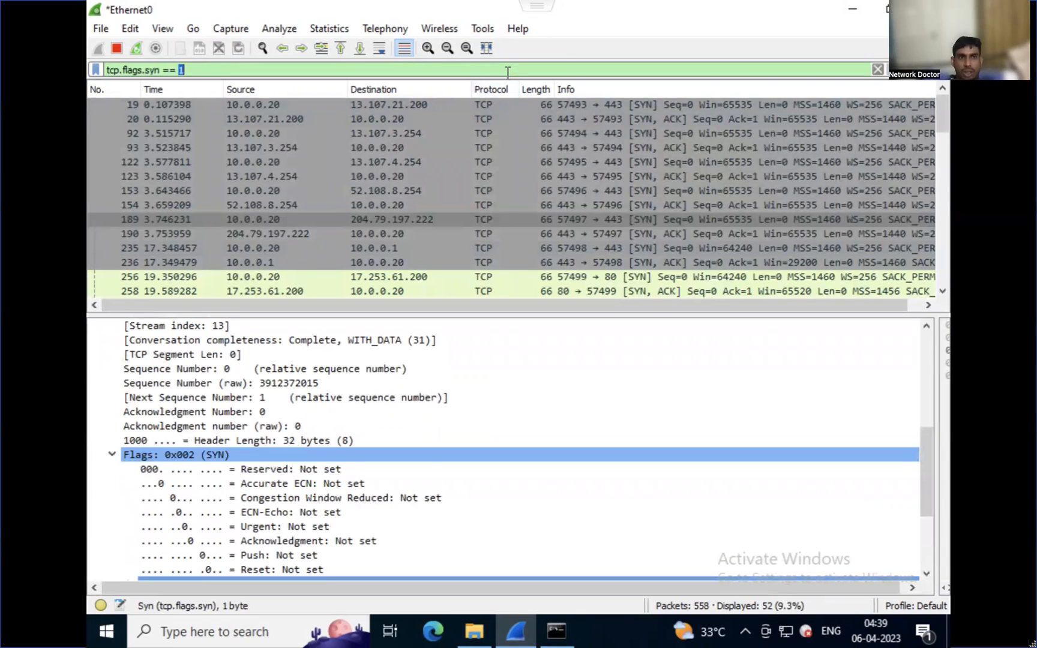
key(ctrl+a)
key(BackSpace)
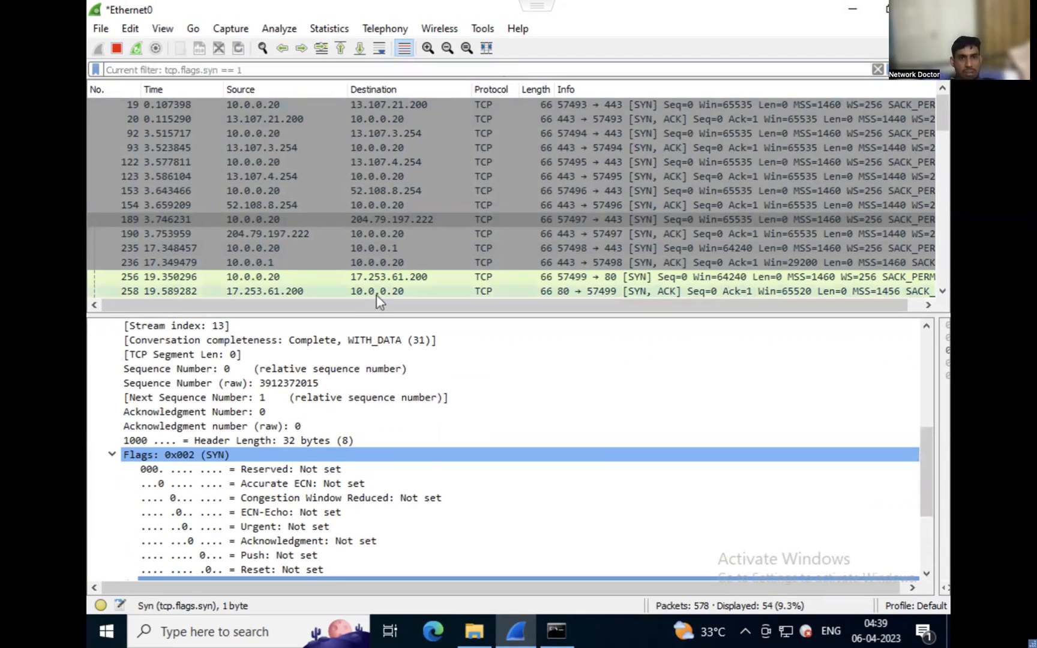
key(Return)
Expand packet 189's Ethernet II source details and apply the source MAC address as the display filter, eth.addr == 00:0c:29:9c:05:e4.
scroll(329, 387, up, 1)
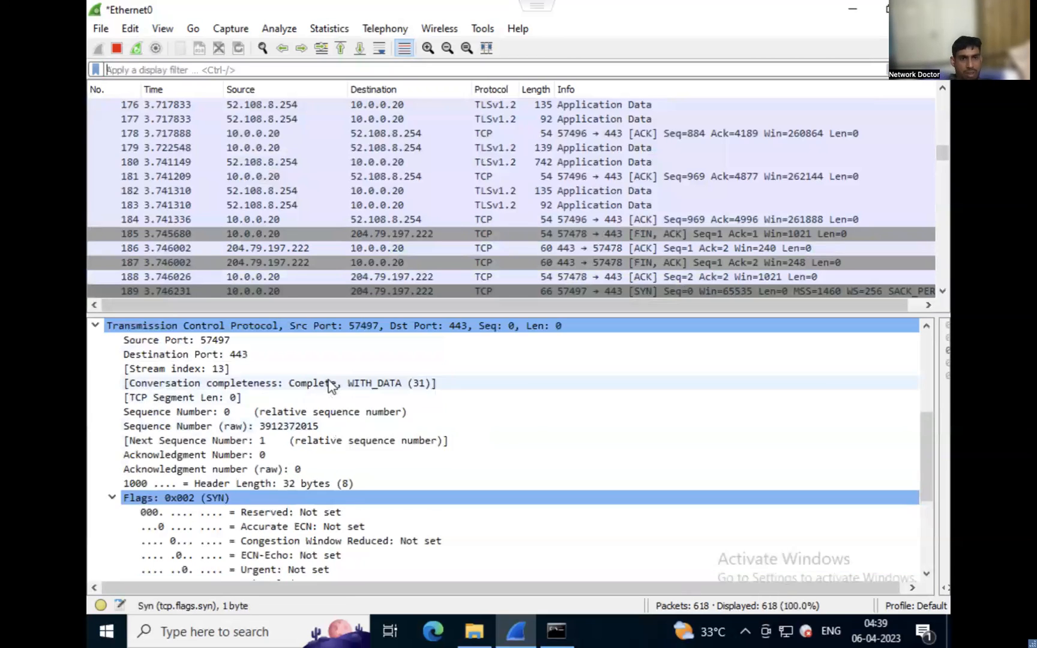
scroll(329, 388, up, 5)
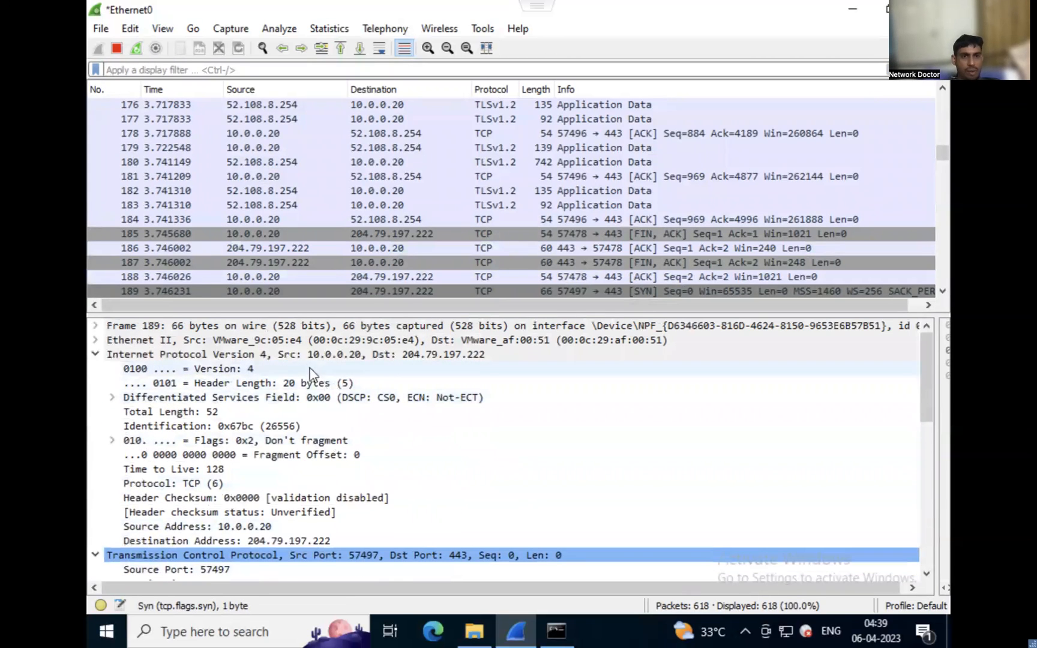
double_click(295, 341)
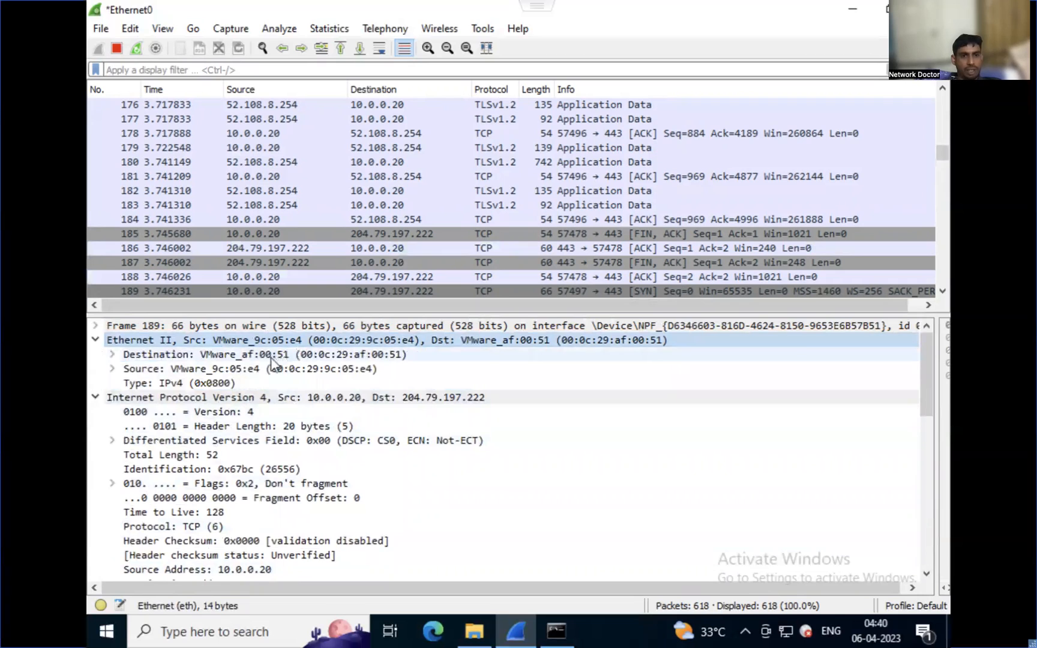
double_click(251, 370)
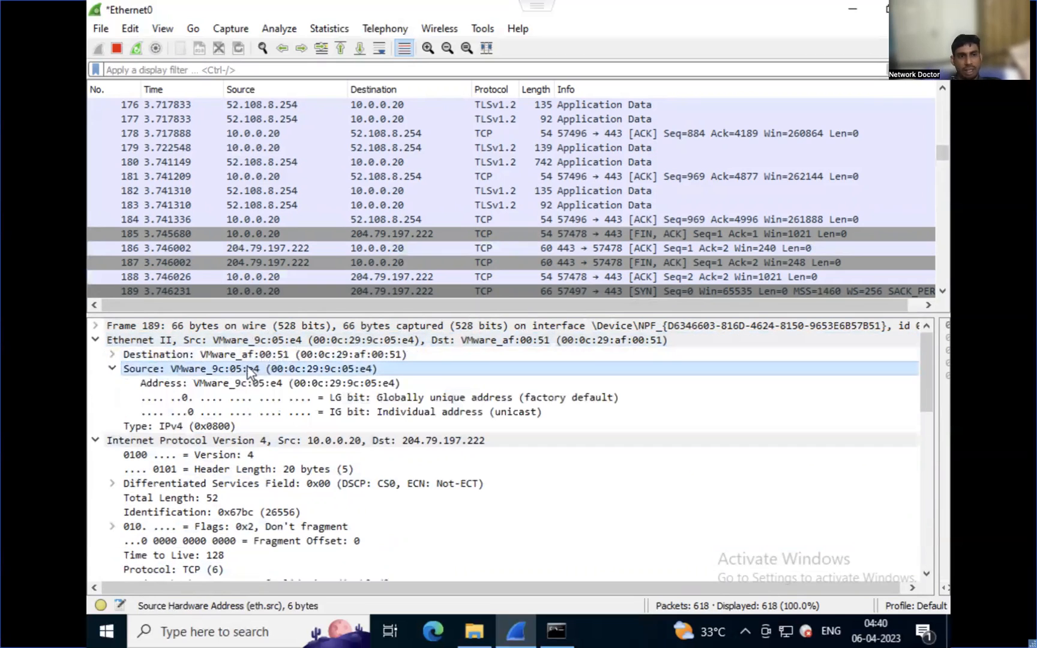
right_click(242, 388)
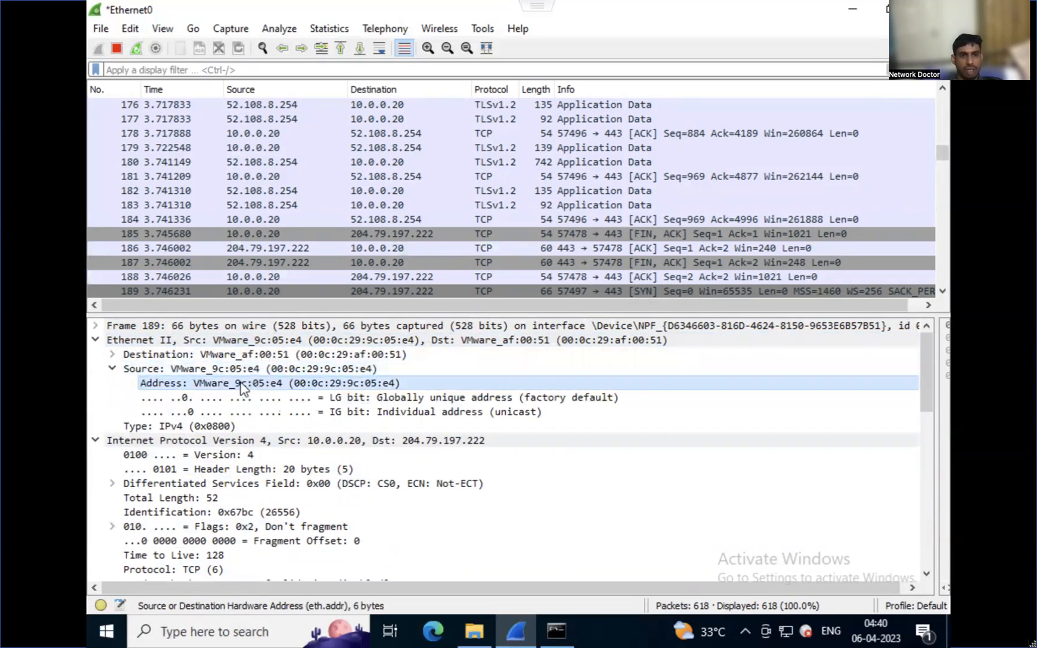
mouse_move(348, 121)
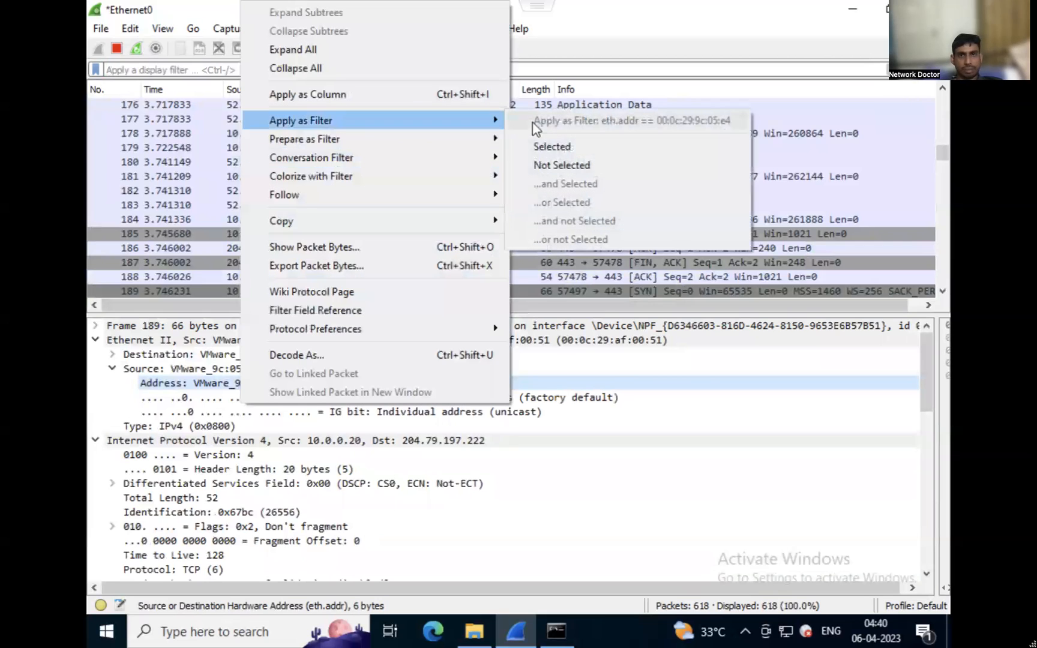
click(564, 148)
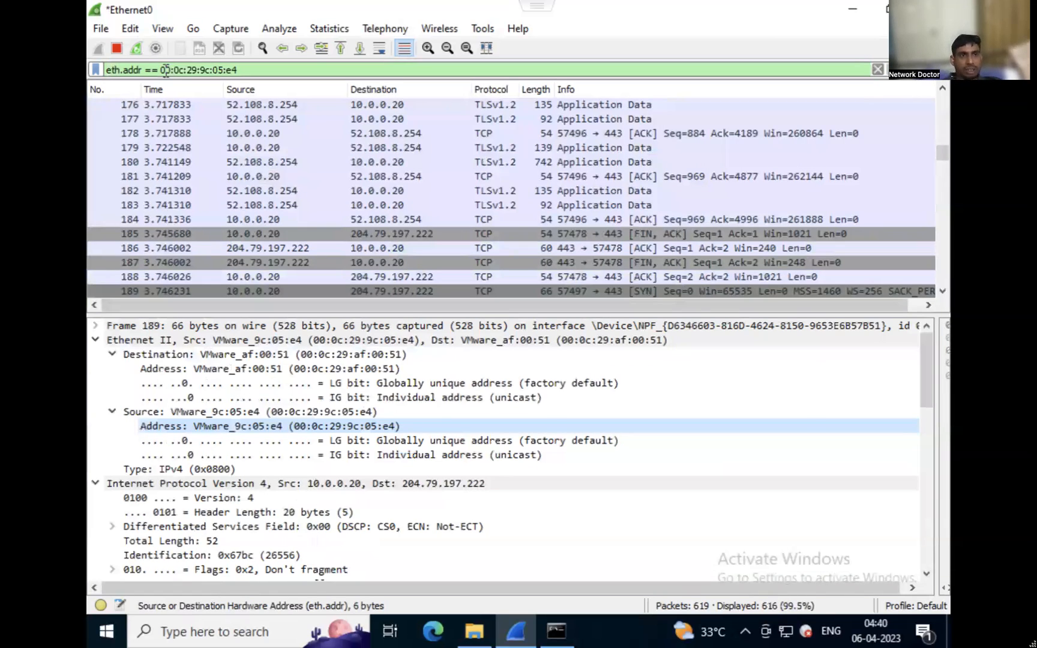
Change the display filter to match only the source MAC address, eth.src == 00:0c:29:9c:05:e4.
click(133, 70)
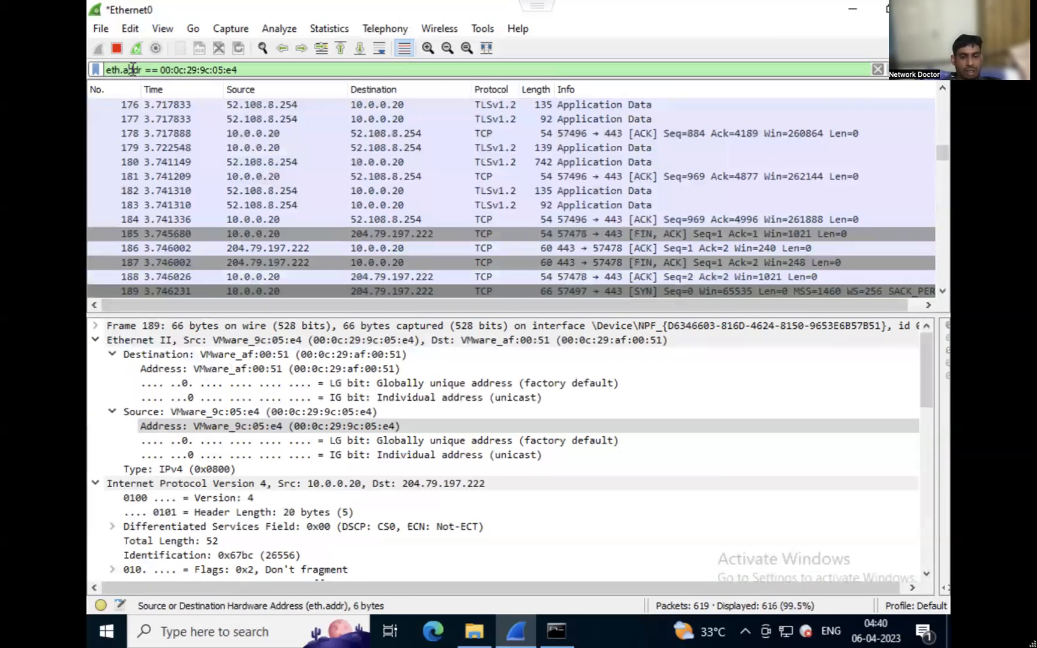
key(Delete)
key(Delete)
key(Delete)
key(BackSpace)
text(src)
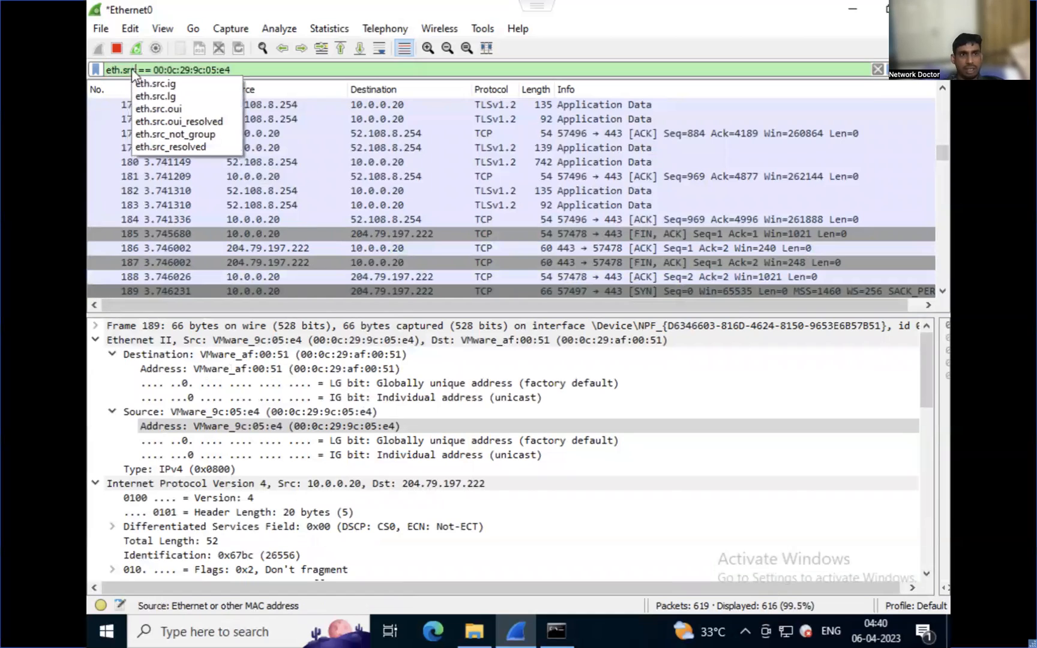
key(Return)
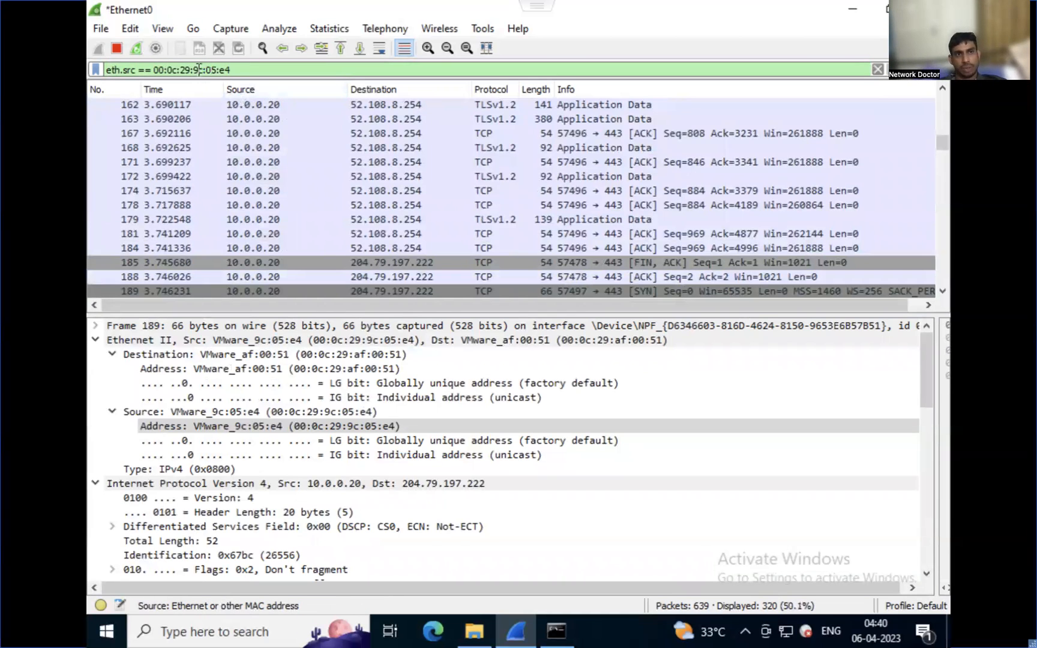
Change the display filter to match the destination MAC address, eth.dst == 00:0c:29:9c:05:e4.
double_click(124, 70)
text(dst)
key(Return)
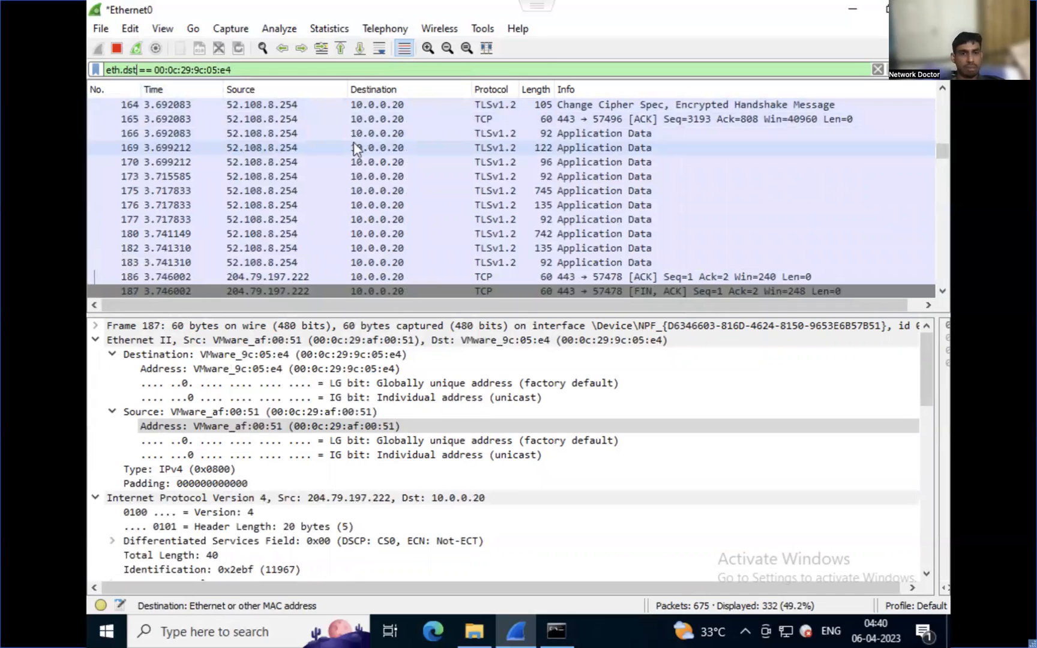
Replace the display filter with icmp and stop the running Ethernet0 capture.
triple_click(201, 67)
text(icm)
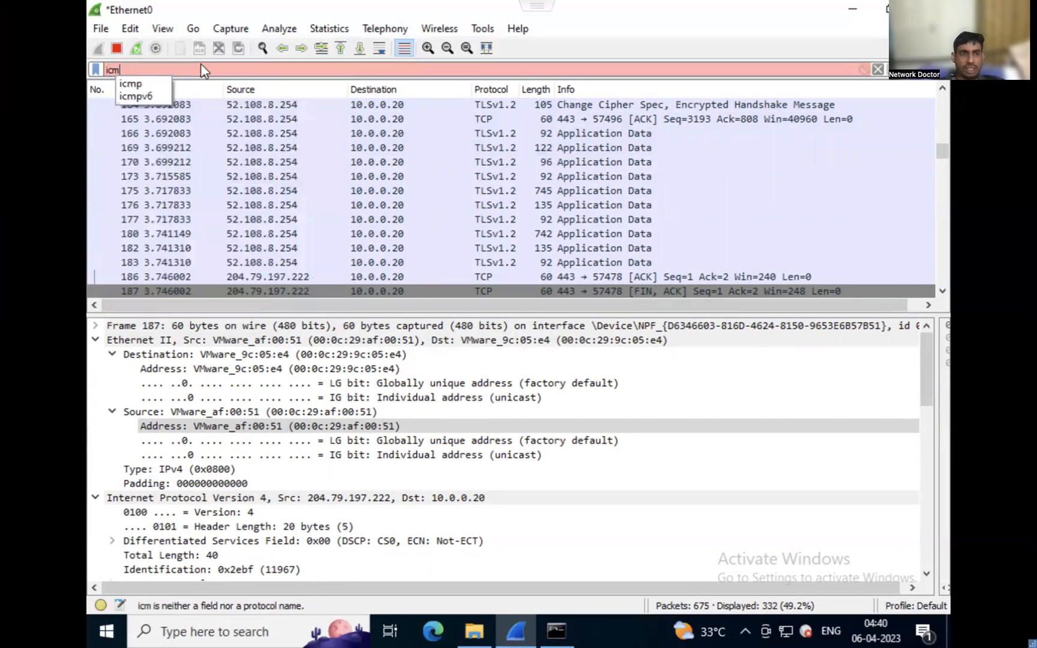
text(p)
key(Return)
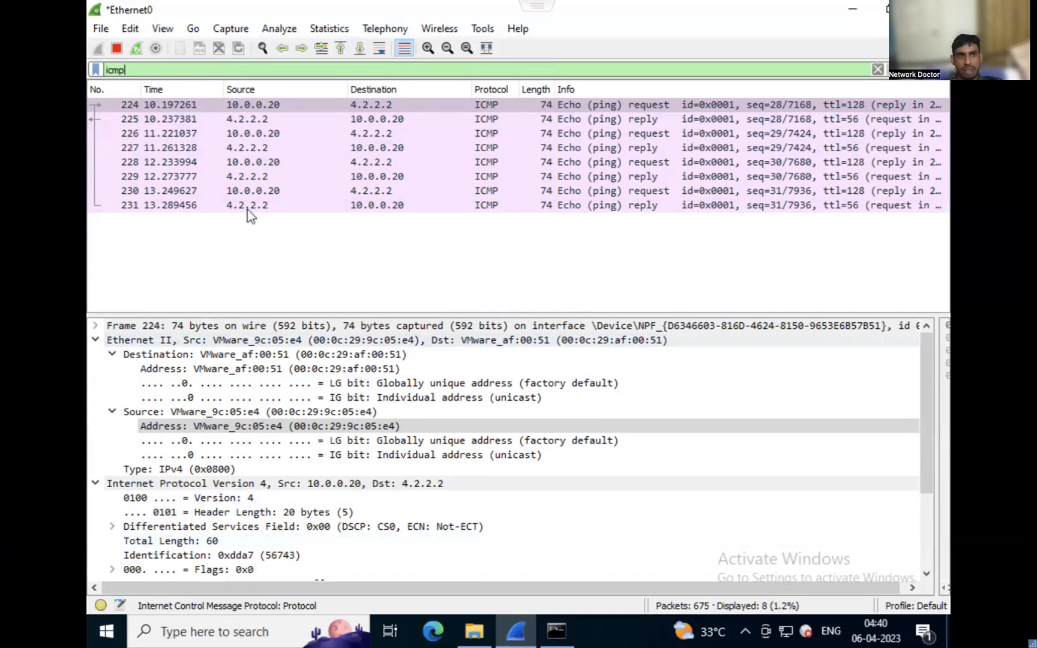
click(117, 50)
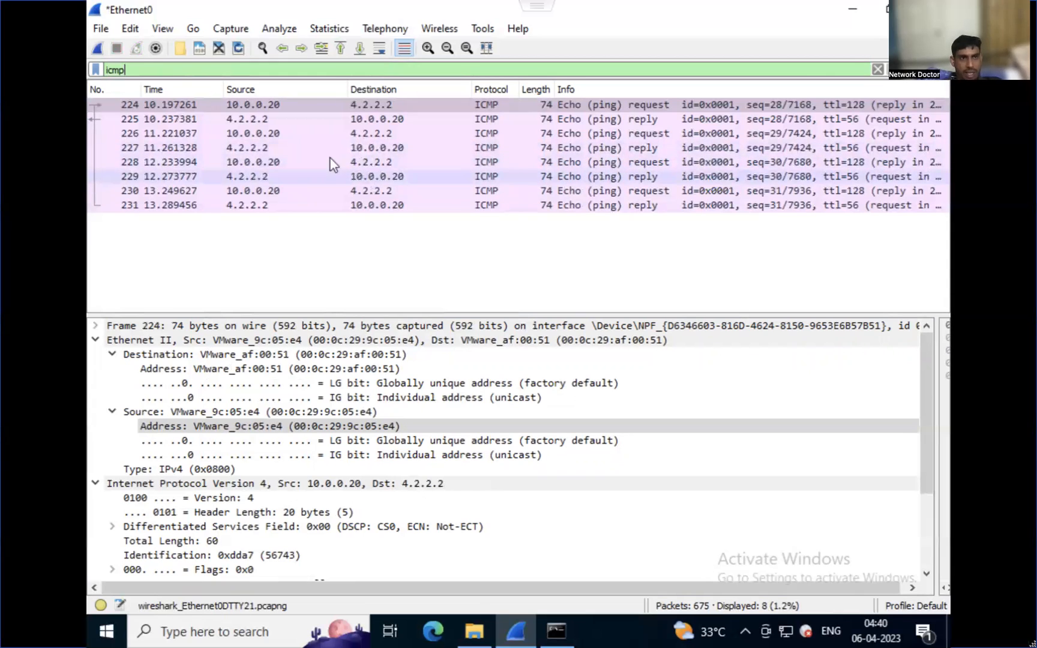
Start an export of specified packets to Documents with the file name icmp.
click(102, 29)
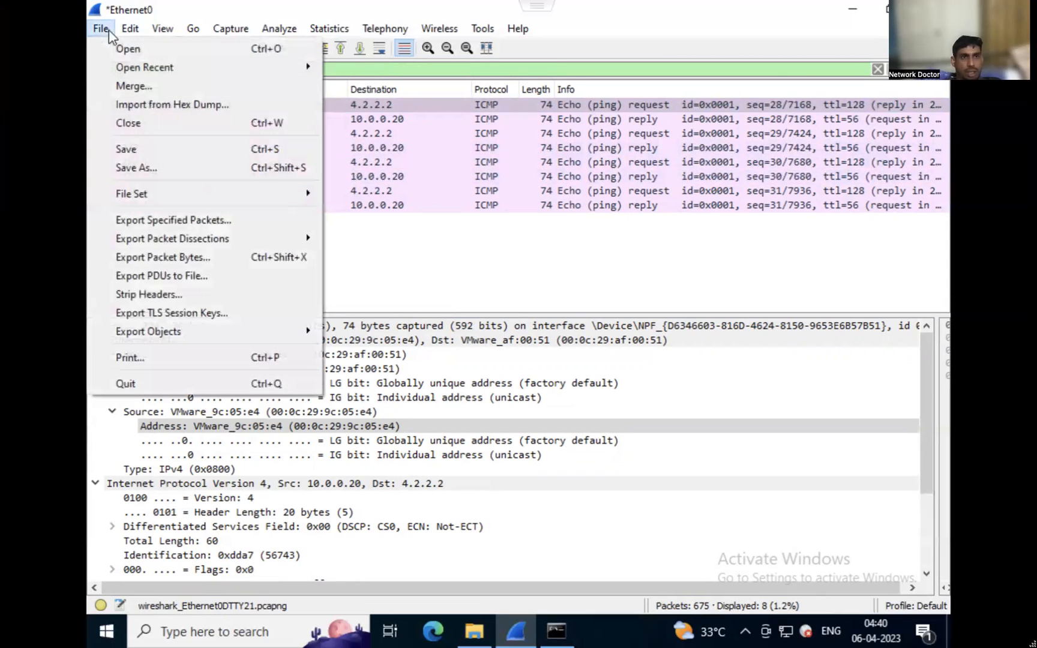
click(171, 222)
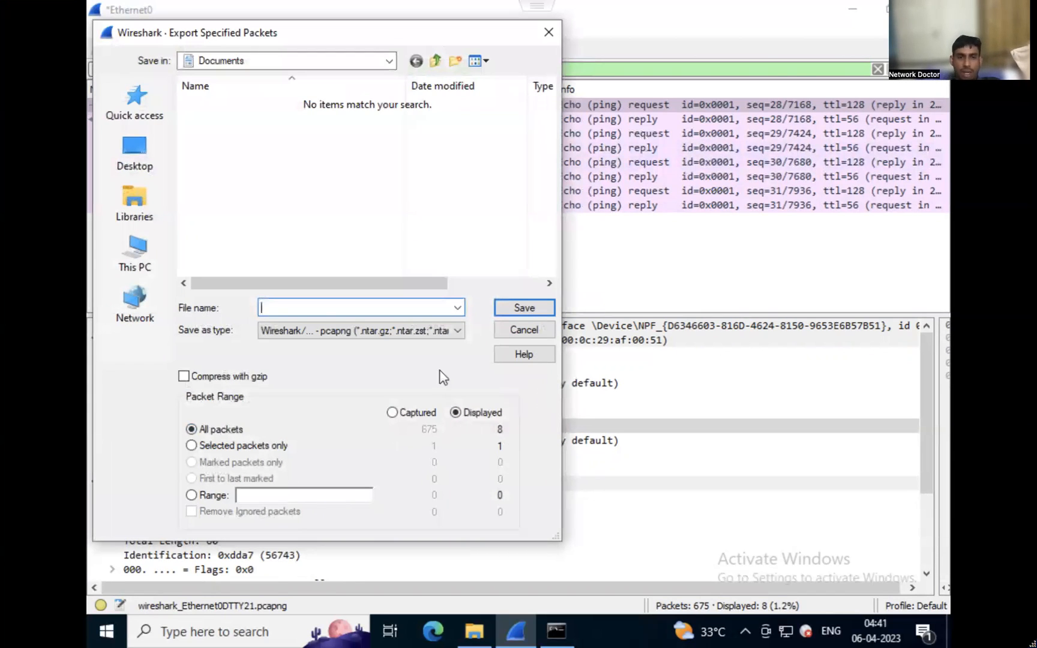
text(icmp)
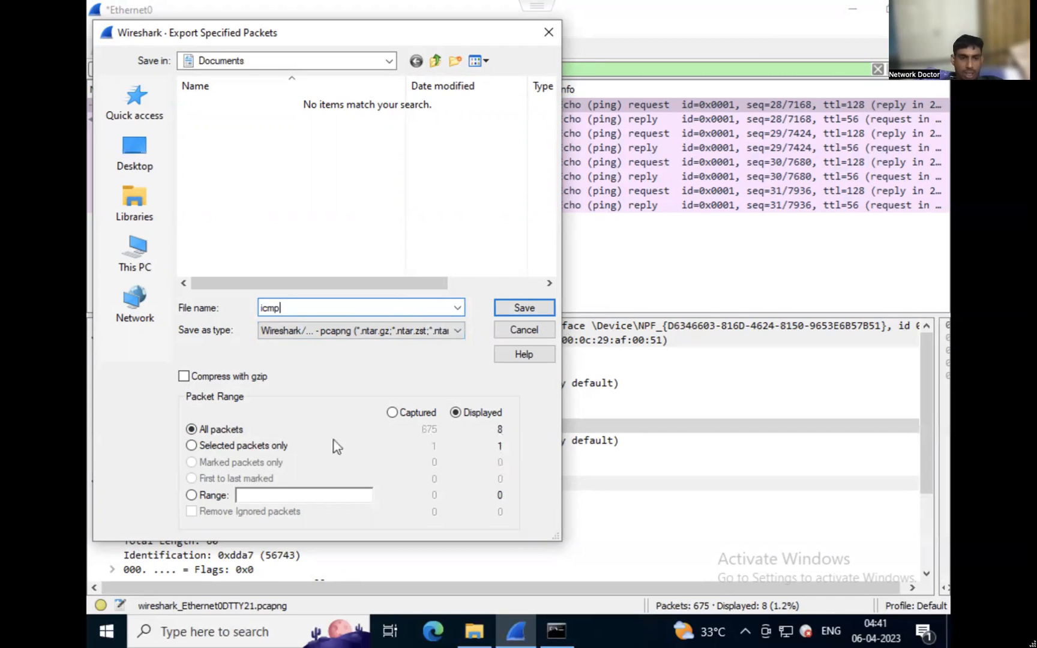
Try the export's Selected packets only option, the ranges 1-100 and 1-675, and the Captured scope.
click(285, 446)
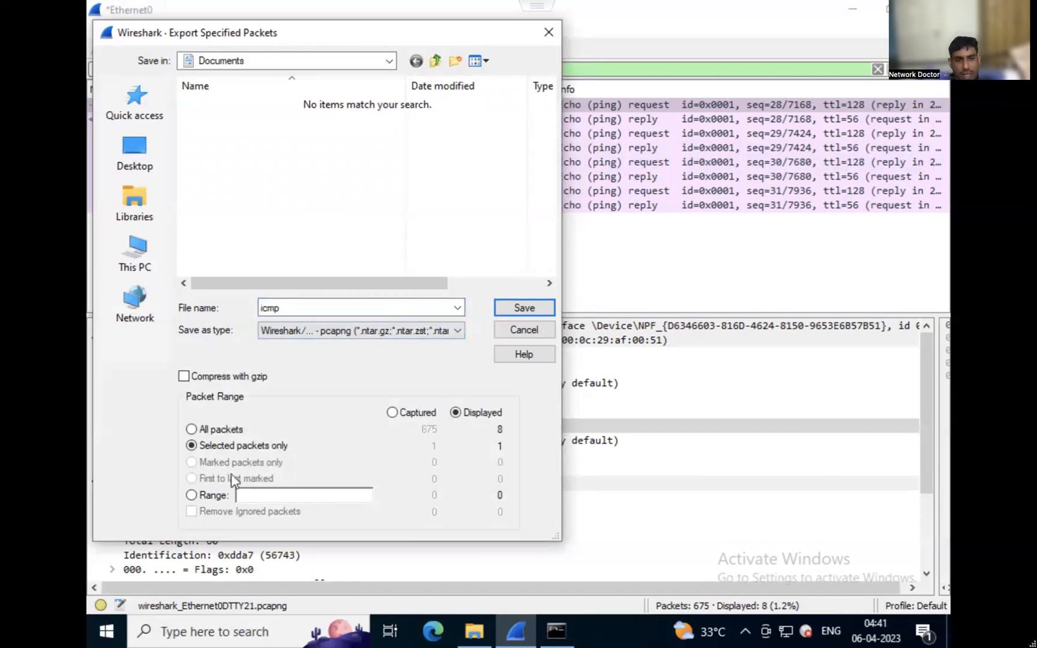
click(205, 498)
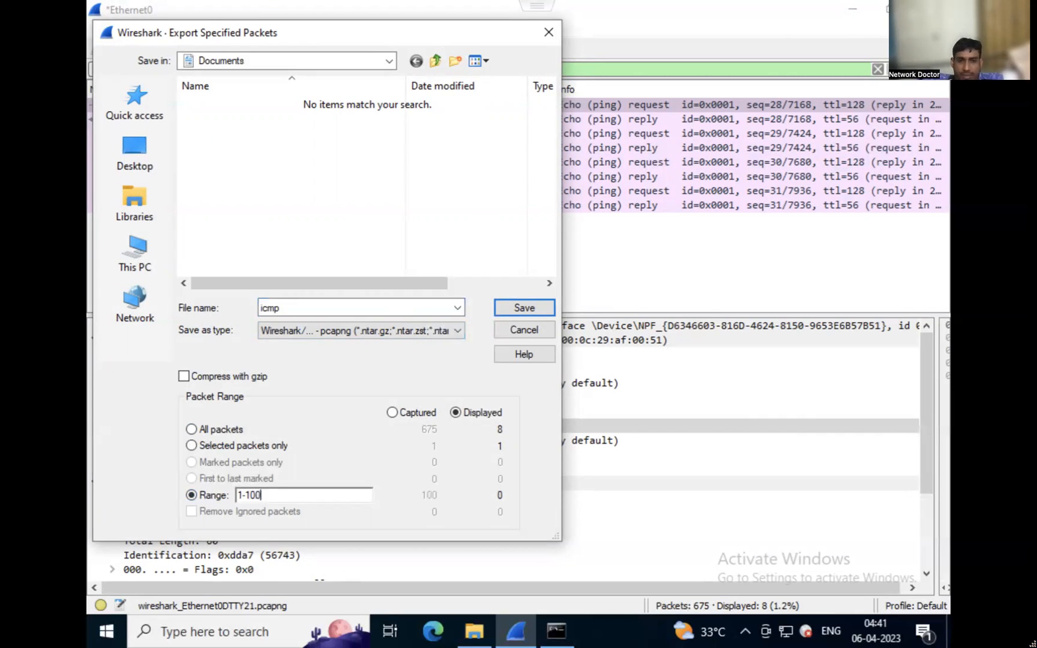
click(408, 414)
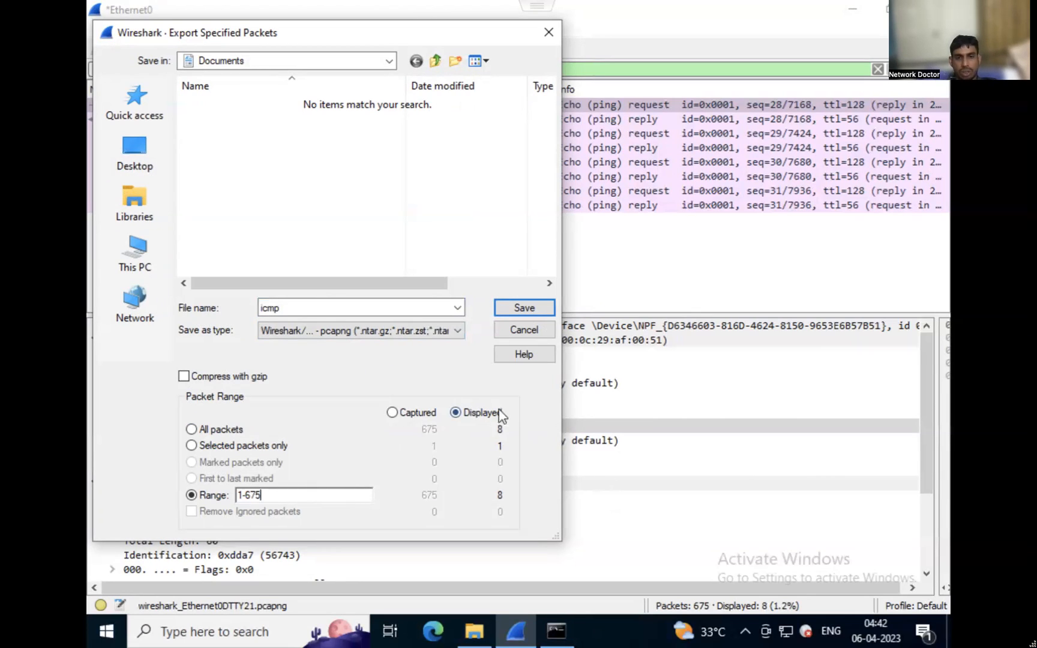
click(419, 414)
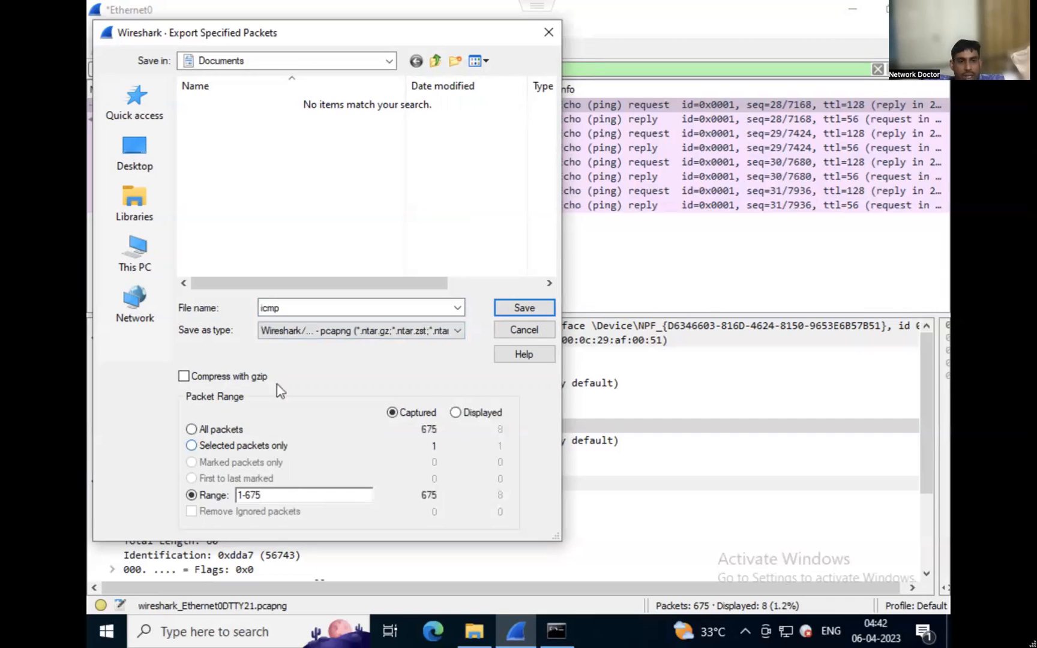
Set the export range to all displayed packets and save the icmp file.
click(222, 435)
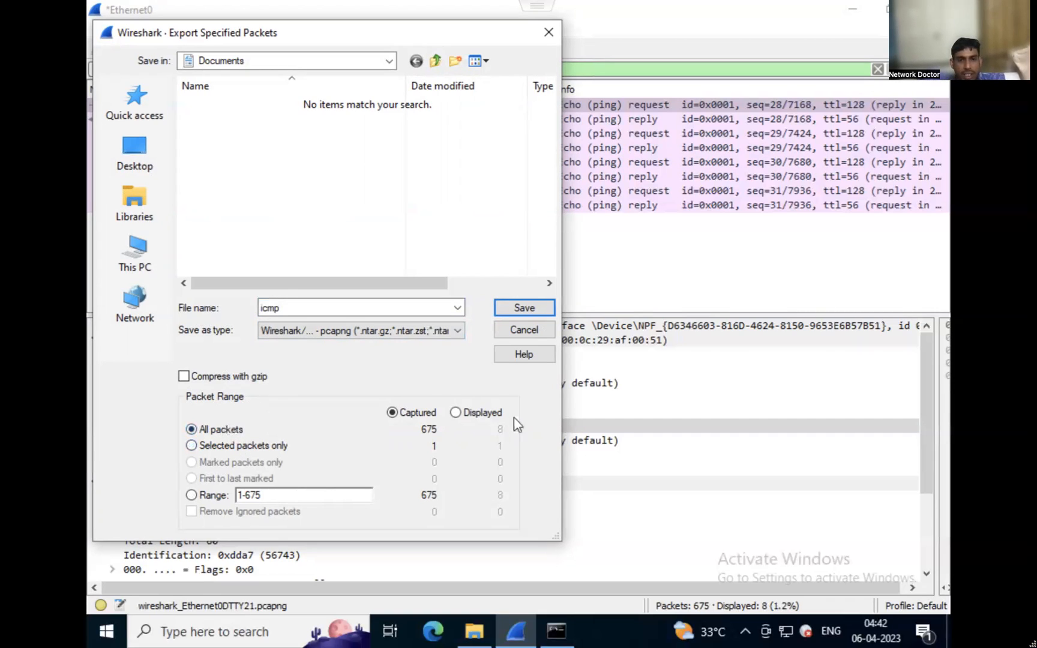
click(498, 421)
click(519, 312)
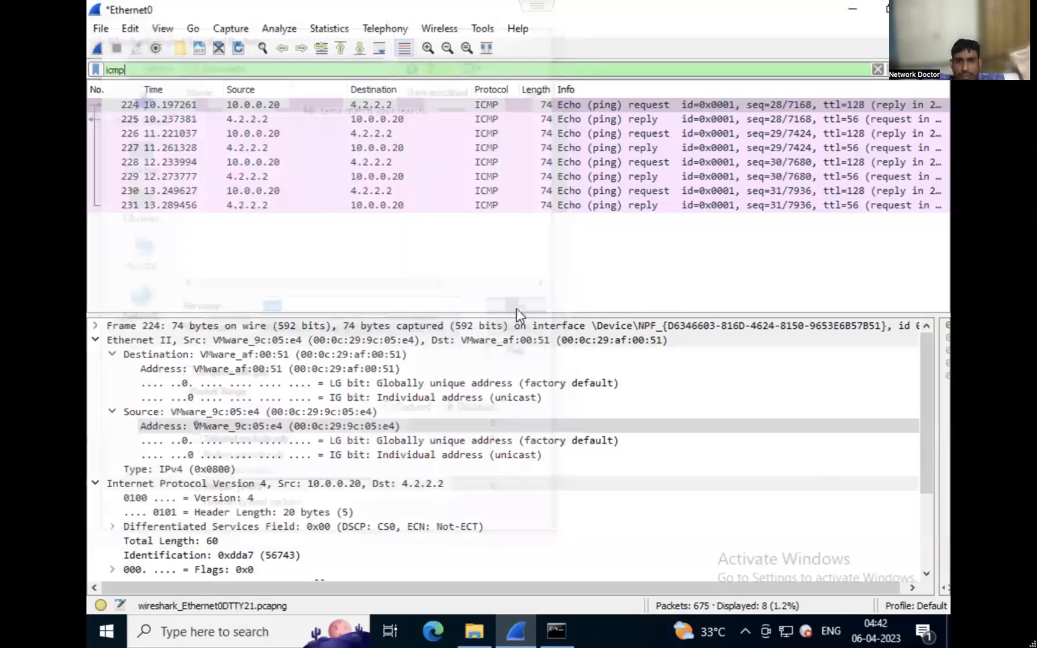
Quit Wireshark without saving the captured packets.
click(99, 30)
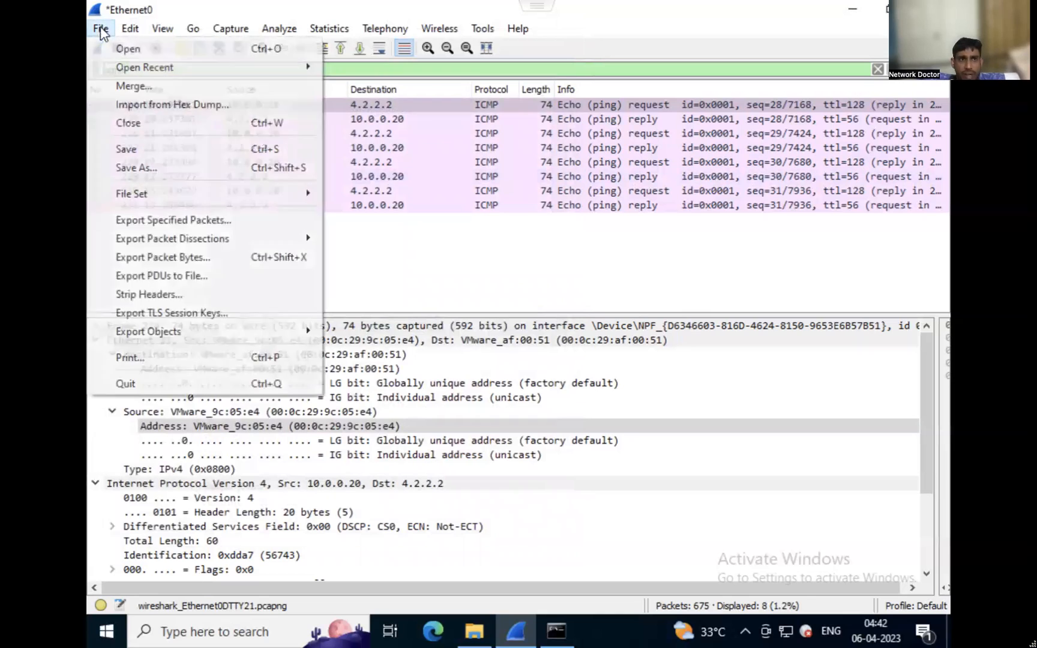
click(160, 387)
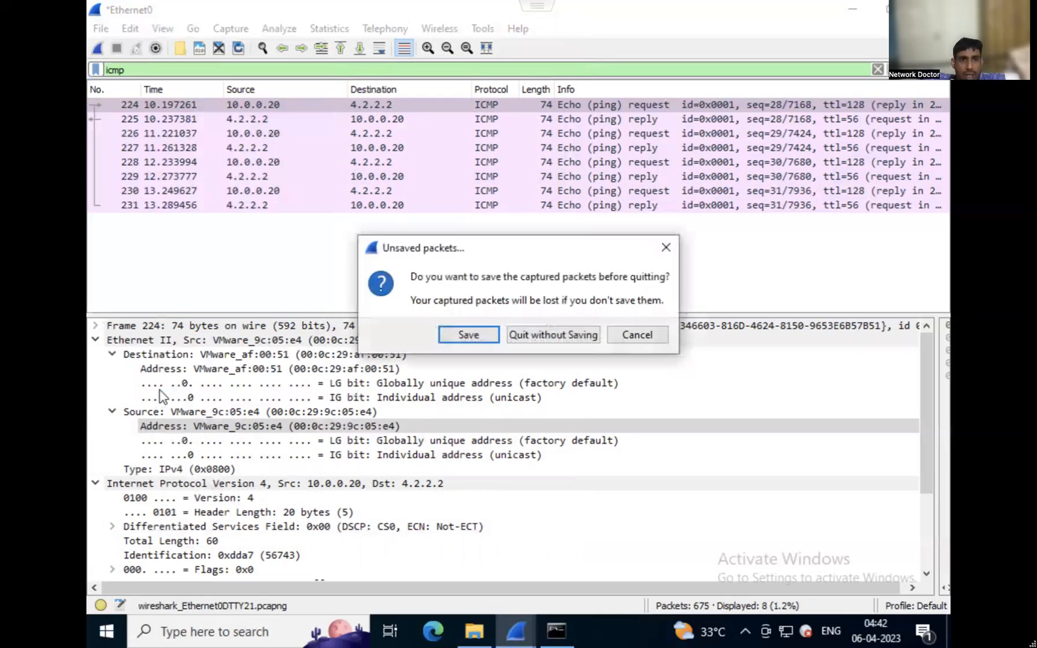
click(531, 342)
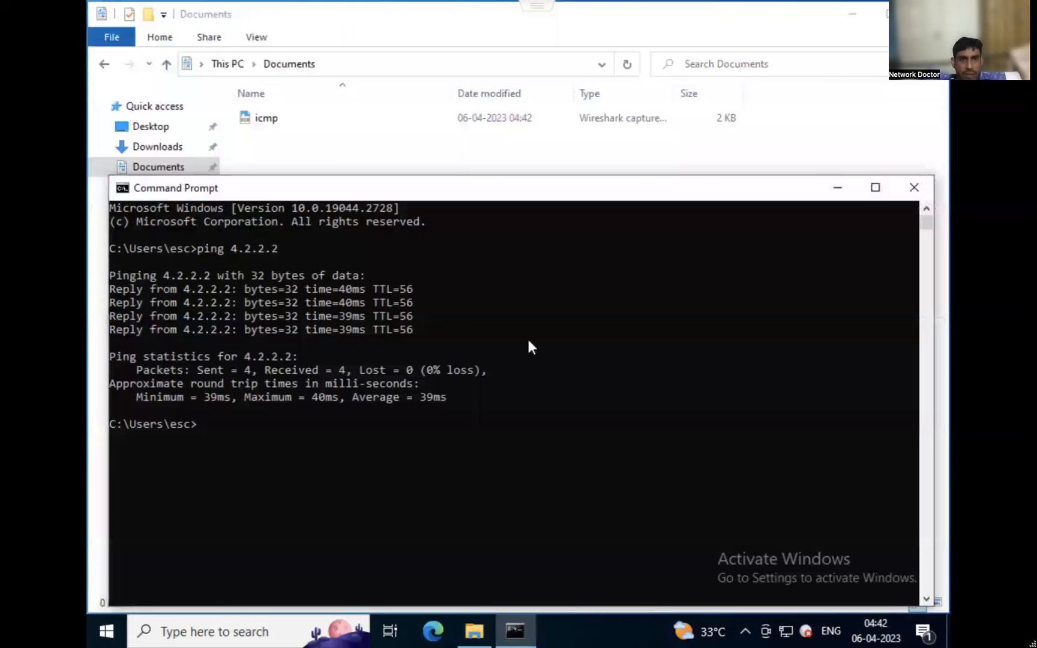
Switch to File Explorer and open the exported icmp capture file from Documents.
click(426, 125)
double_click(427, 120)
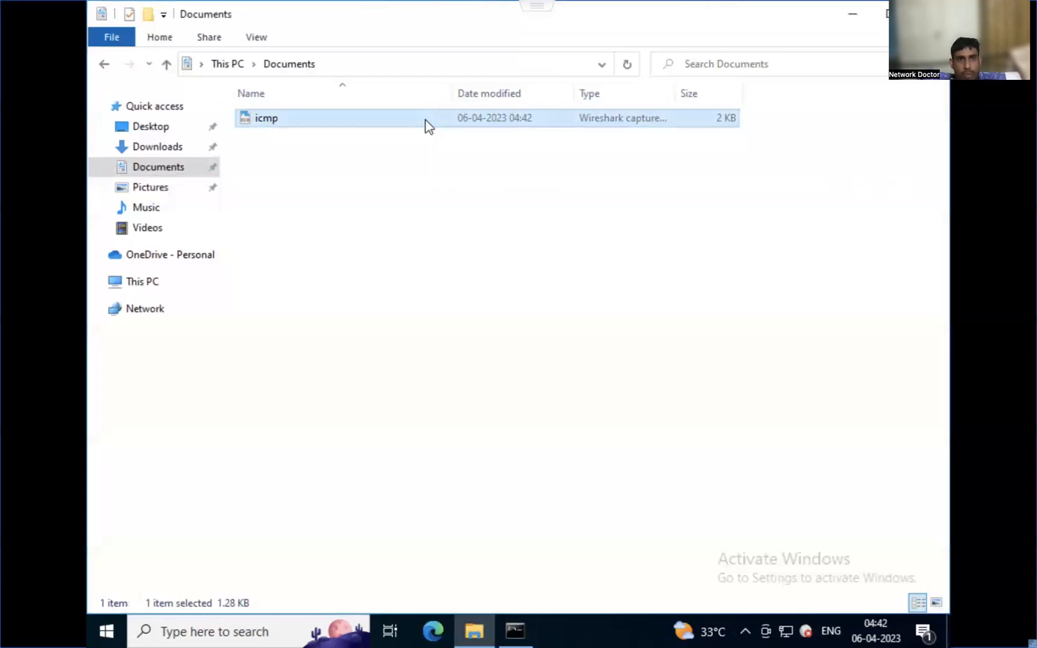